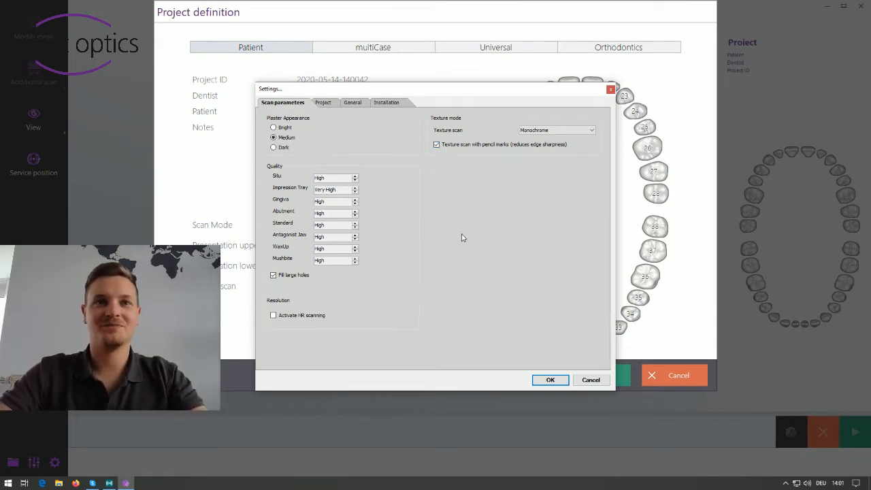
# - Accept the scan settings with pencil-mark texture scanning enabled and define tooth 16 as an antagonist
pyautogui.click(548, 380)
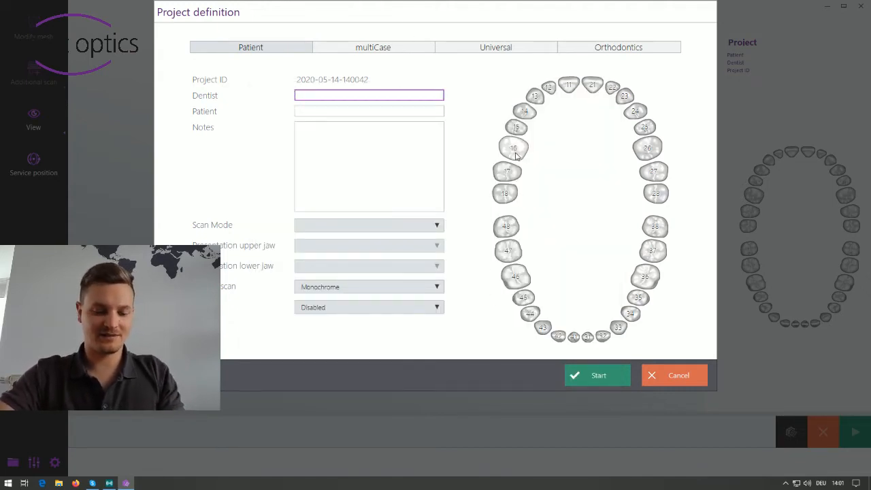
pyautogui.click(515, 148)
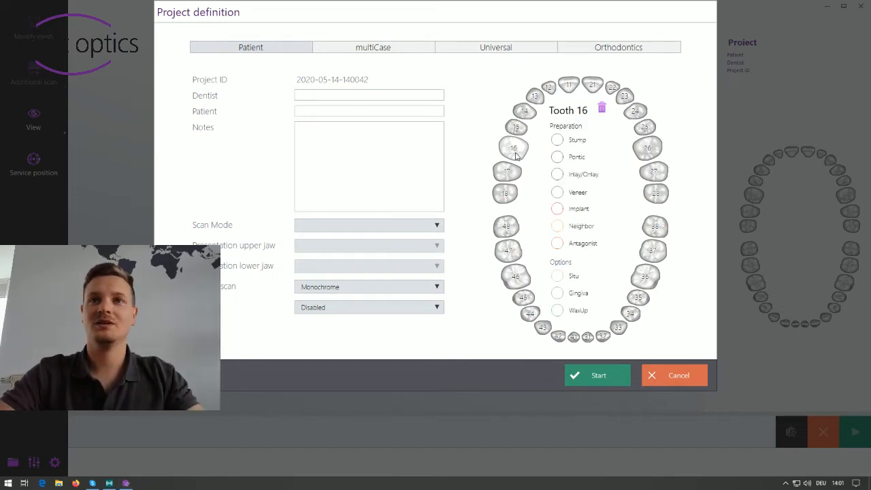
pyautogui.click(570, 245)
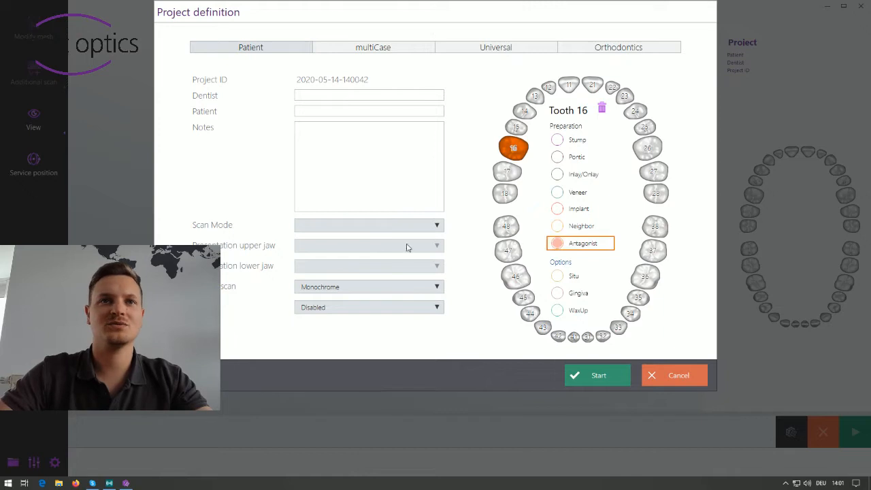
# - Set the scan mode to One stone model, enable the last option below the Monochrome texture scan, and start the project
pyautogui.click(366, 227)
pyautogui.click(360, 240)
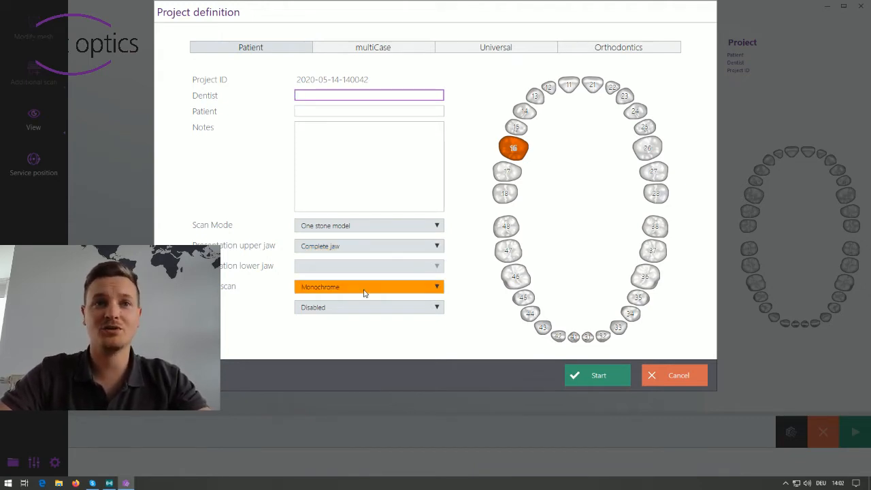
pyautogui.click(368, 310)
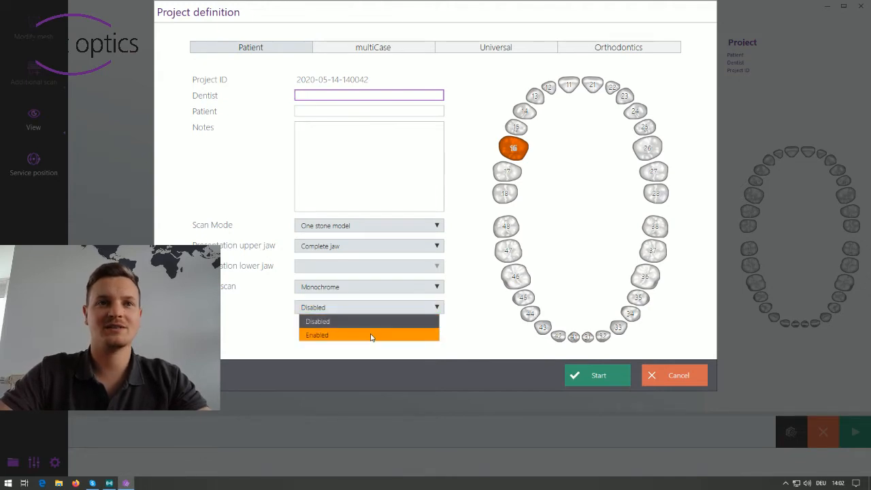
pyautogui.click(371, 335)
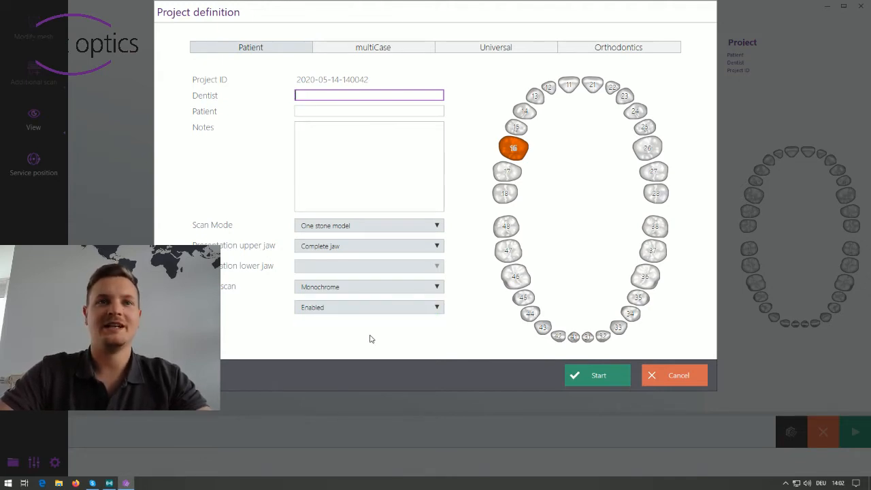
pyautogui.click(591, 375)
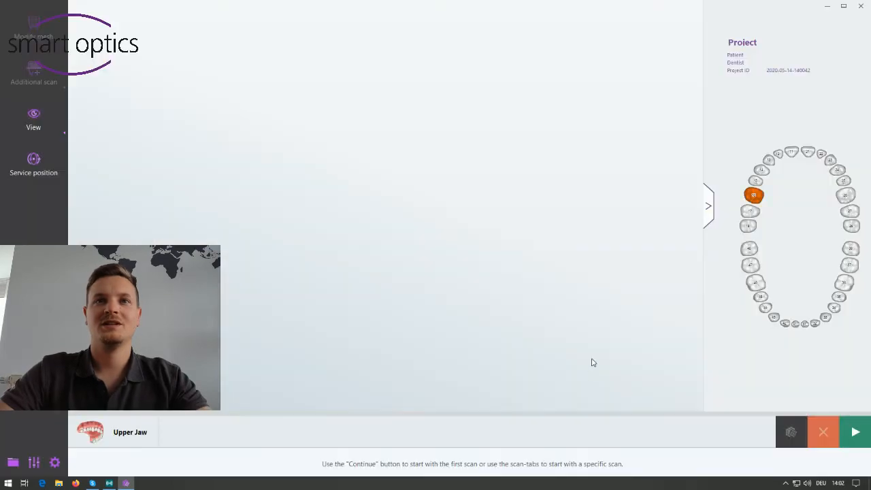
# - Adjust the scan height for the upper jaw by placing the Z-focus plane on the model, and start the scan
pyautogui.click(152, 431)
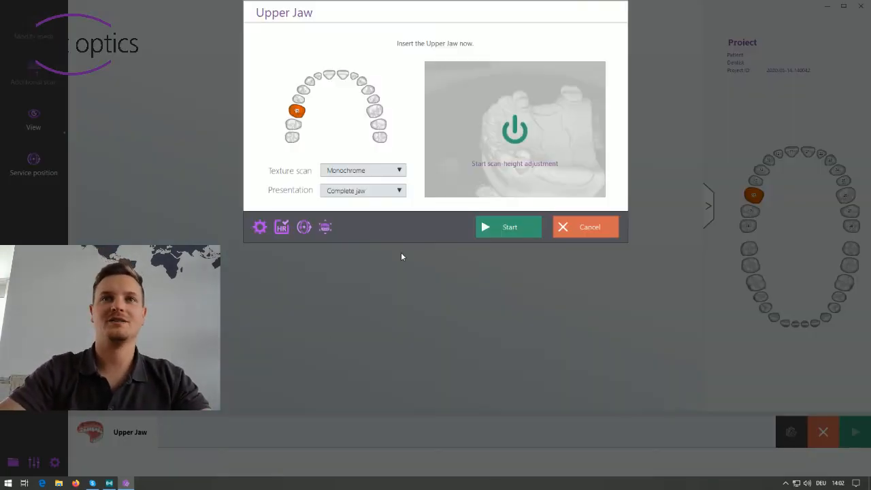
pyautogui.click(514, 131)
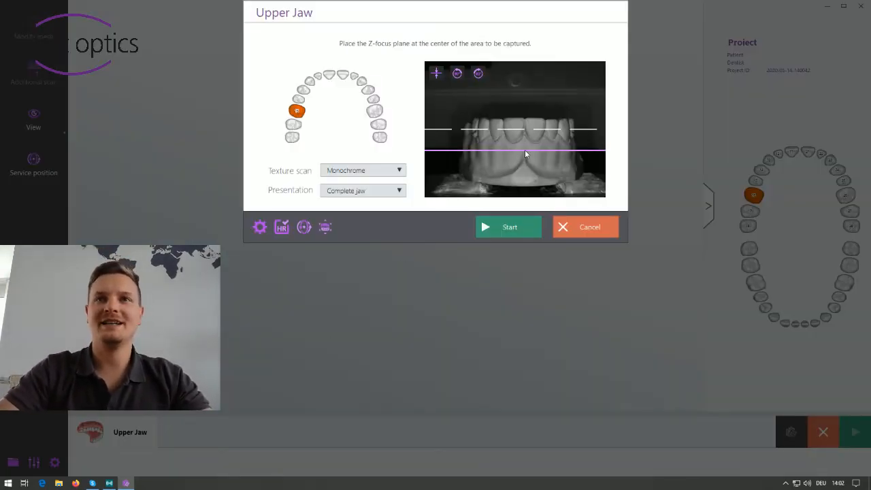
pyautogui.click(525, 150)
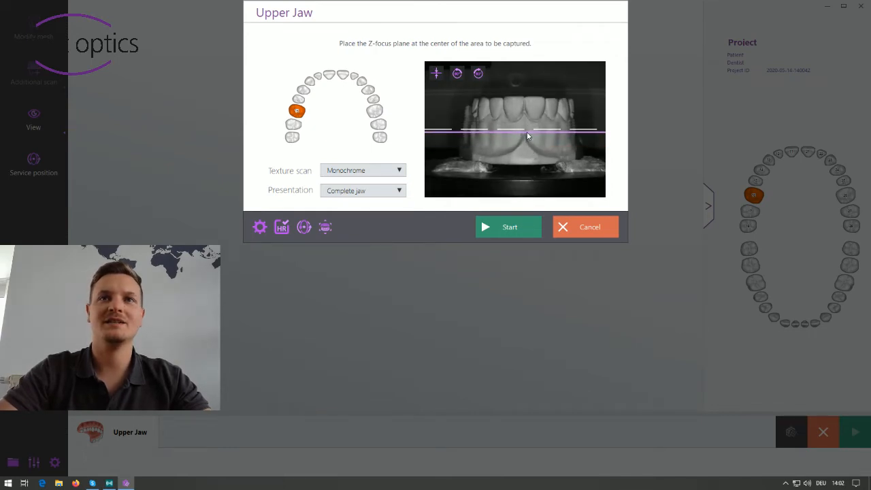
pyautogui.click(527, 133)
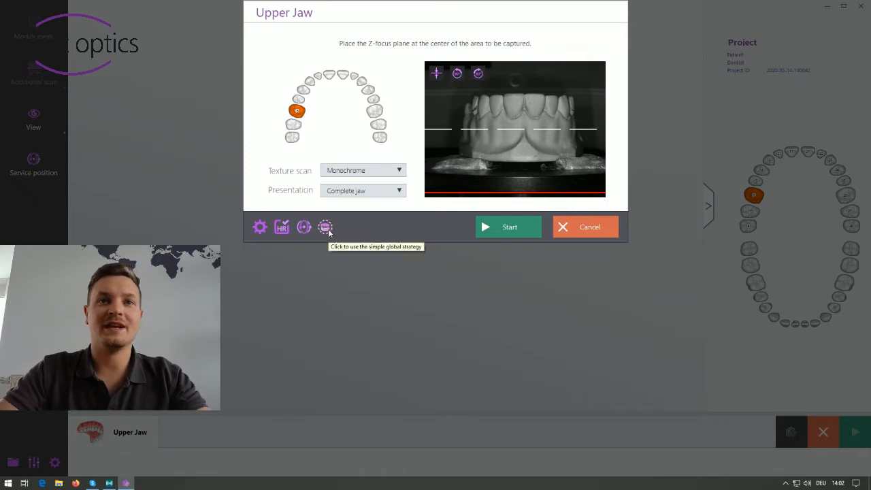
pyautogui.click(511, 228)
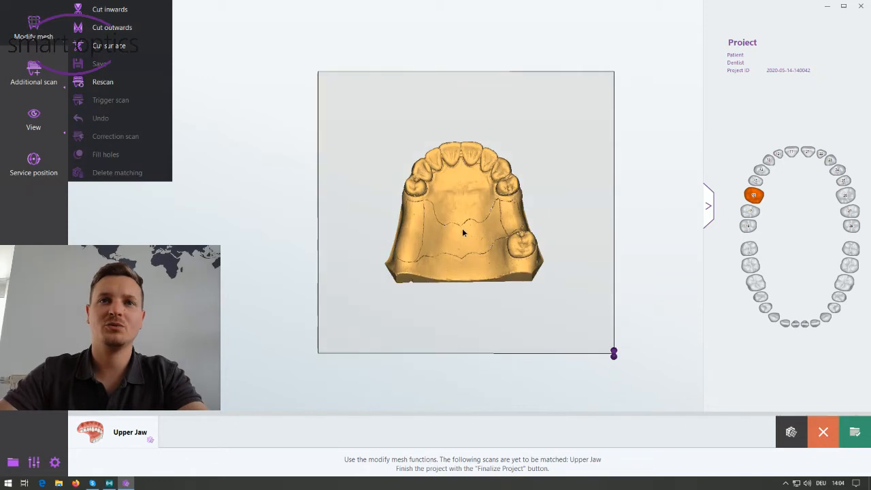
# - Match the upper jaw scan and inspect the resulting mesh with its pencil-drawn design lines from several sides
pyautogui.moveTo(463, 233); pyautogui.dragTo(698, 365)
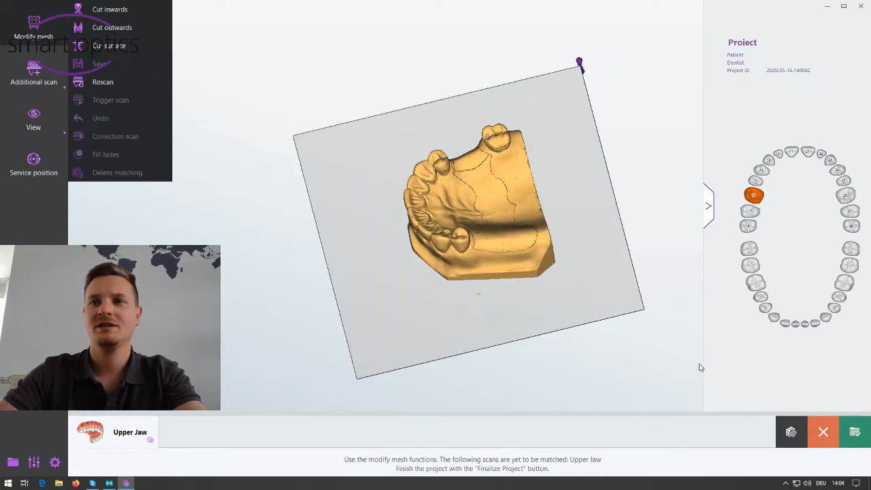
pyautogui.click(793, 433)
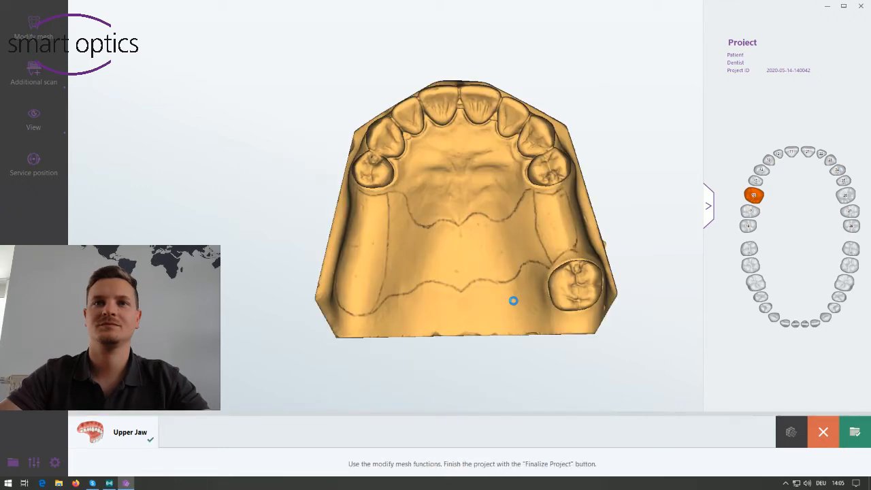
pyautogui.moveTo(430, 304); pyautogui.dragTo(419, 361)
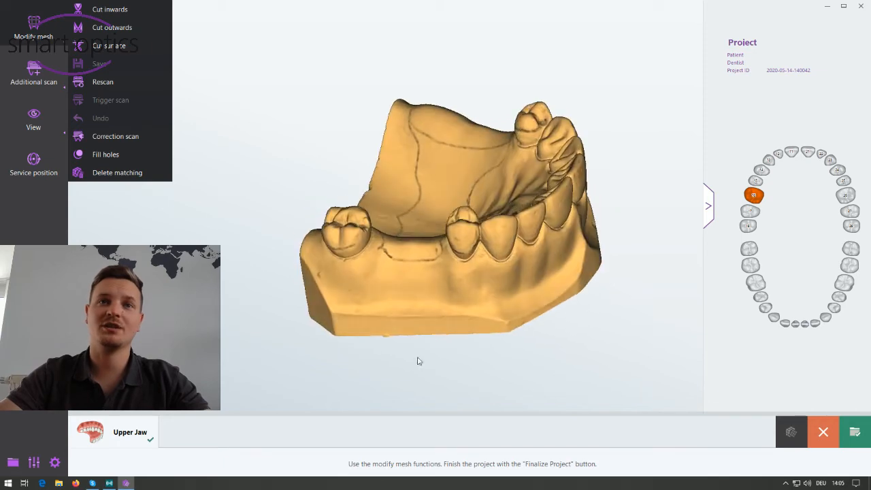
pyautogui.moveTo(393, 218); pyautogui.dragTo(430, 348)
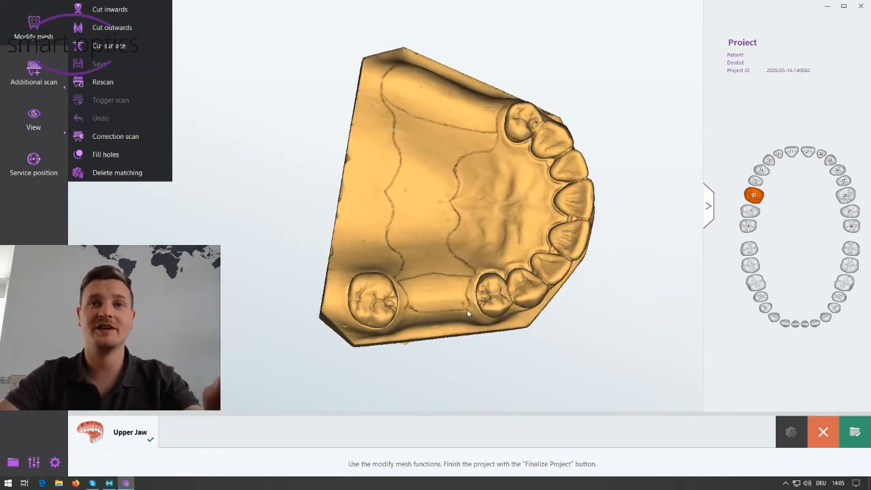
pyautogui.moveTo(466, 312); pyautogui.dragTo(495, 261)
pyautogui.moveTo(392, 254); pyautogui.dragTo(477, 278)
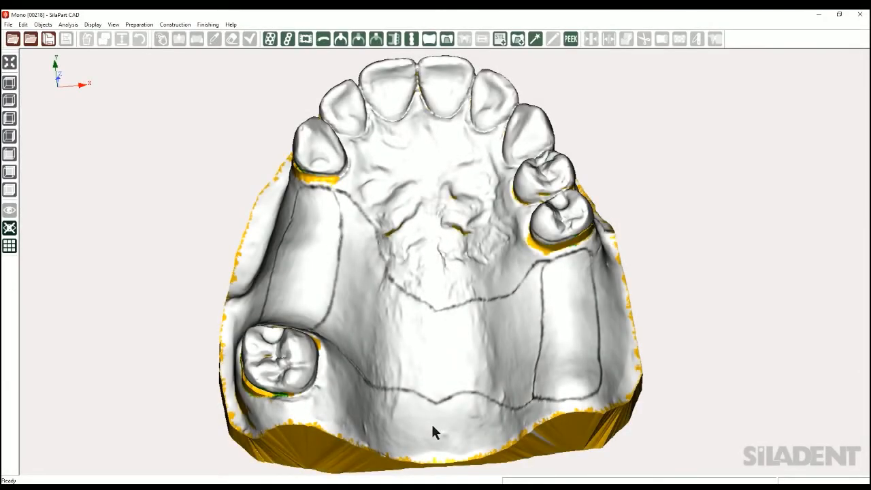
# - In SilaPart CAD, create a retention area inside the saddle outline behind the premolars, with 2 mm circular holes, 0.5 mm offset and 0.6 mm thickness
pyautogui.moveTo(432, 426); pyautogui.dragTo(438, 297, button='middle')
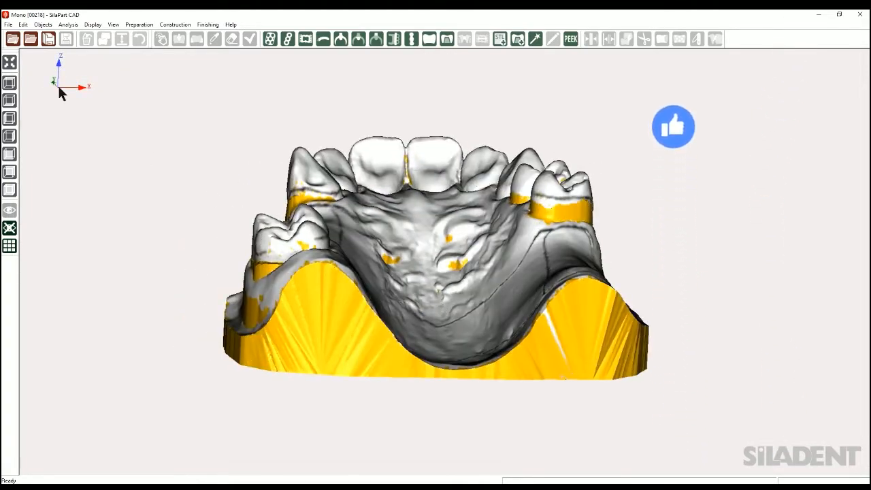
pyautogui.click(10, 65)
pyautogui.scroll(6, 453, 309)
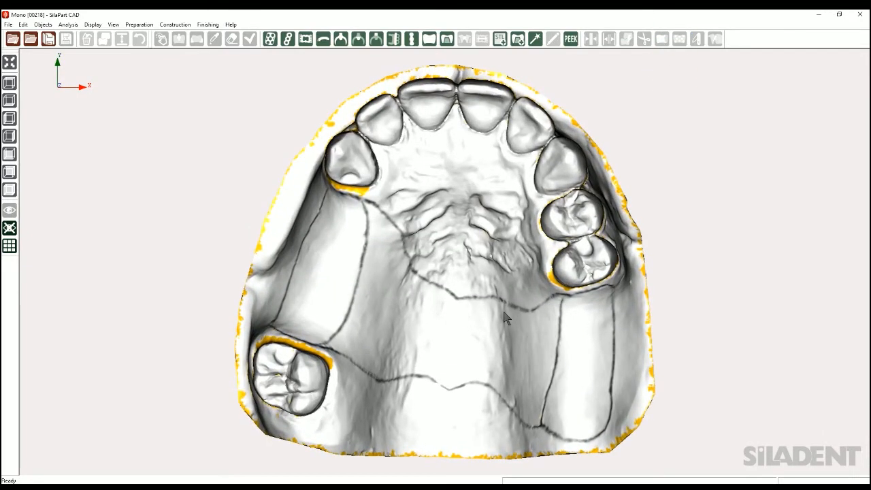
pyautogui.click(271, 39)
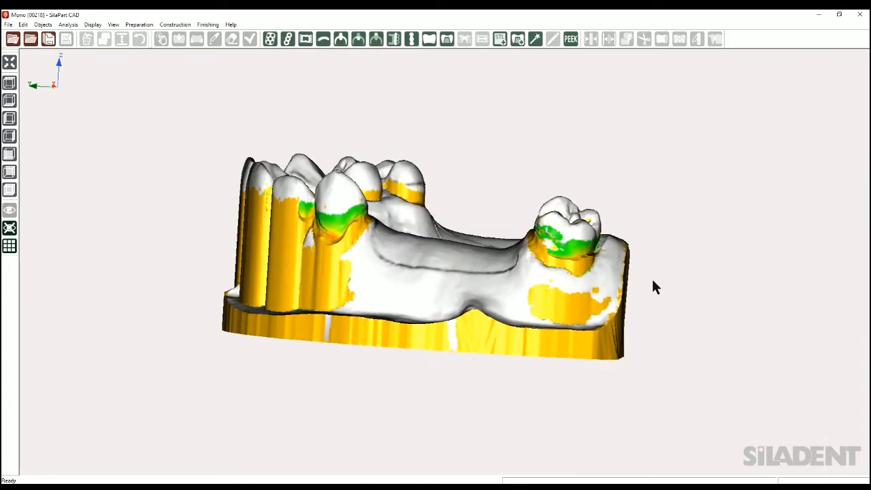
pyautogui.moveTo(652, 281); pyautogui.dragTo(210, 276, button='middle')
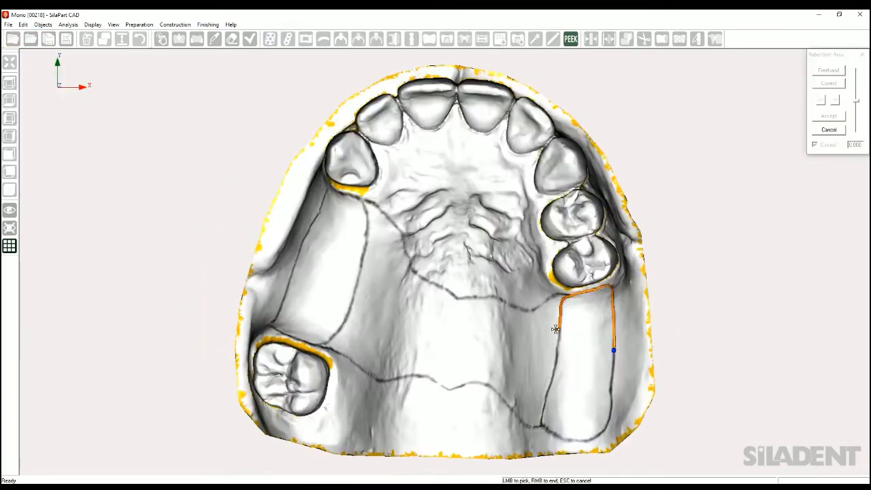
pyautogui.click(558, 330)
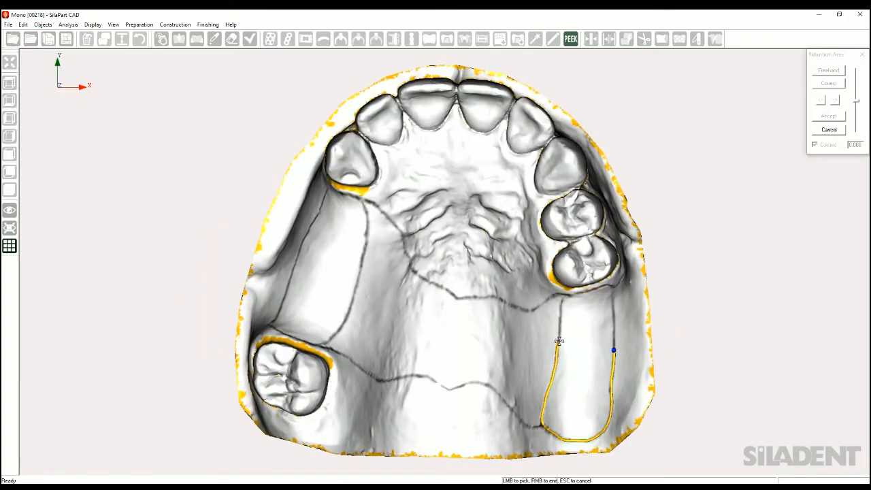
pyautogui.click(564, 295)
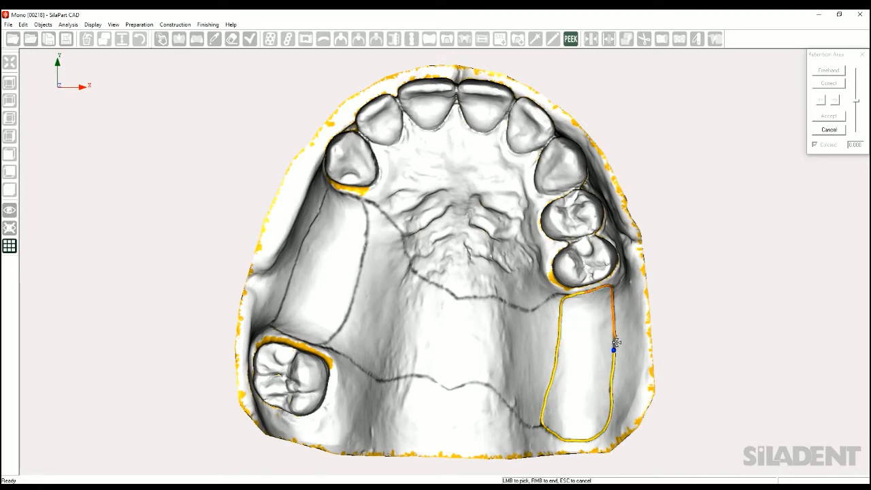
pyautogui.click(613, 350)
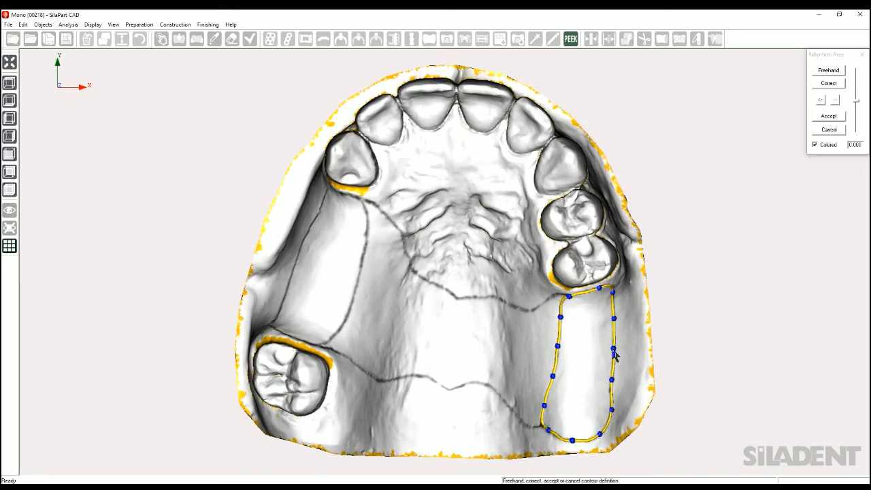
pyautogui.click(826, 117)
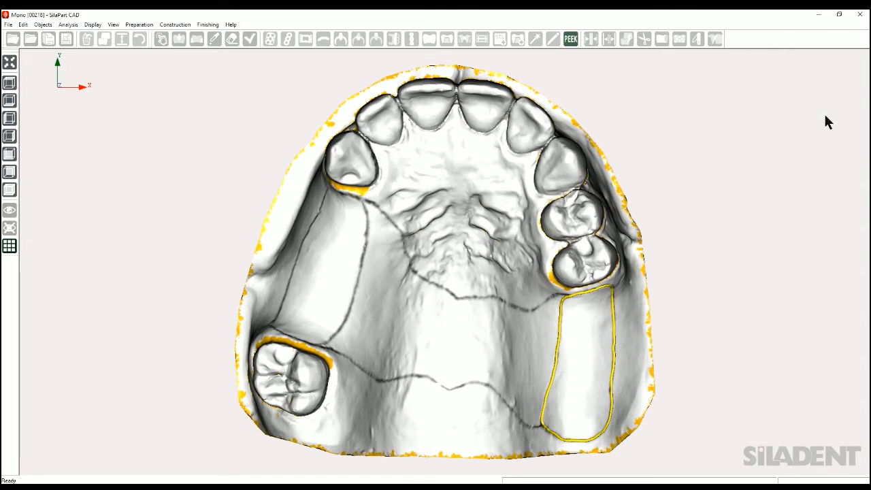
pyautogui.moveTo(591, 393); pyautogui.dragTo(587, 375)
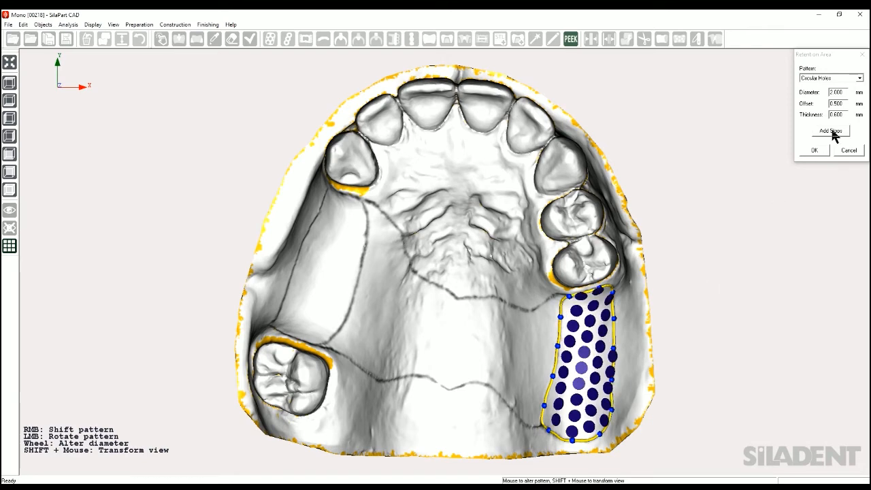
pyautogui.click(817, 149)
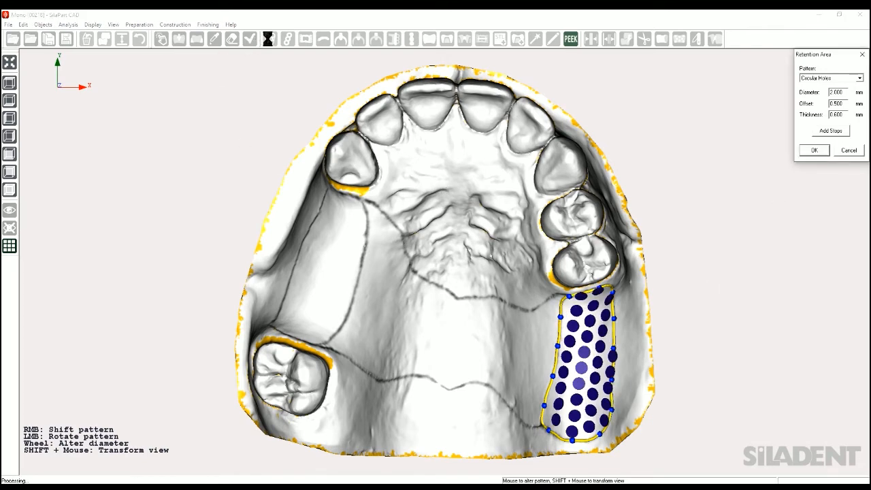
# - Trace a closed Upper Base contour along the drawn palatal lines between the two retention areas and accept it
pyautogui.click(306, 40)
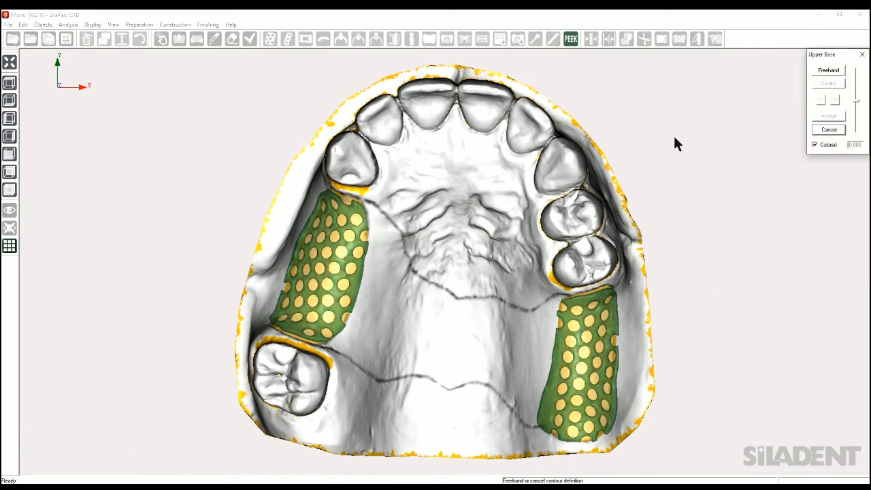
pyautogui.click(828, 71)
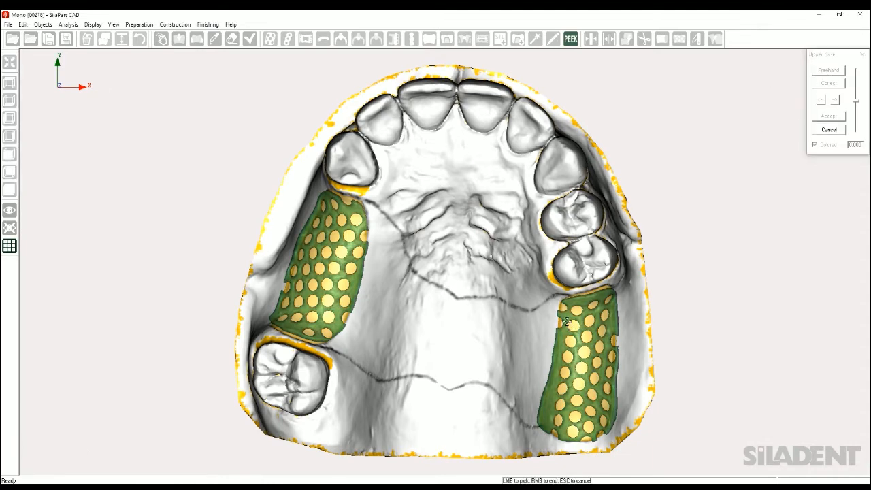
pyautogui.moveTo(568, 296)
pyautogui.mouseDown()
pyautogui.moveTo(480, 283)
pyautogui.moveTo(381, 204)
pyautogui.moveTo(362, 201)
pyautogui.mouseUp()
pyautogui.click(361, 201)
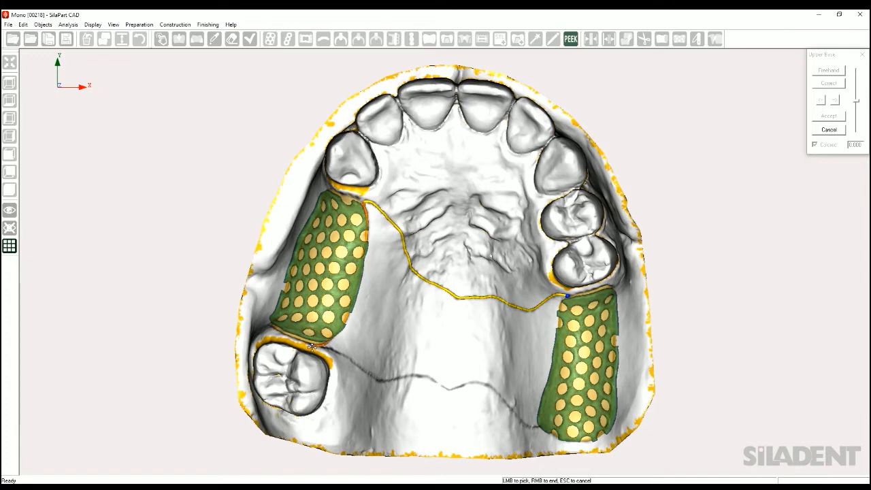
pyautogui.moveTo(321, 345)
pyautogui.mouseDown()
pyautogui.moveTo(507, 430)
pyautogui.moveTo(543, 429)
pyautogui.mouseUp()
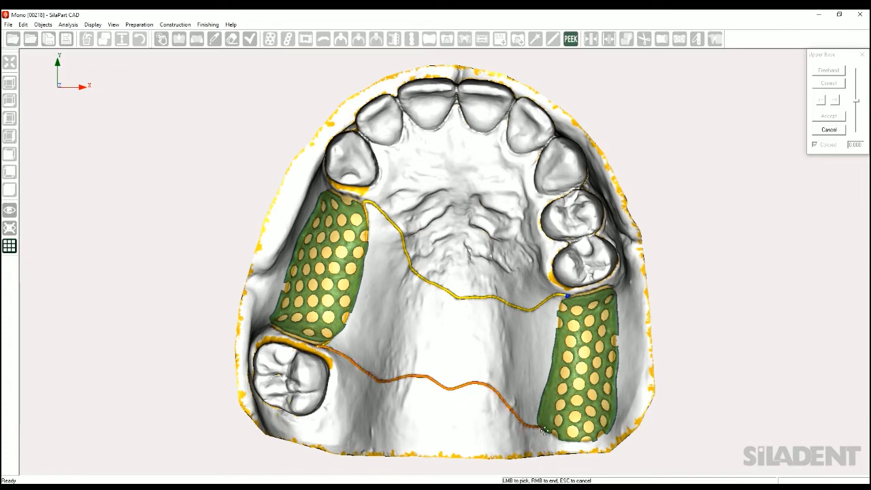
pyautogui.click(544, 428)
pyautogui.click(567, 298)
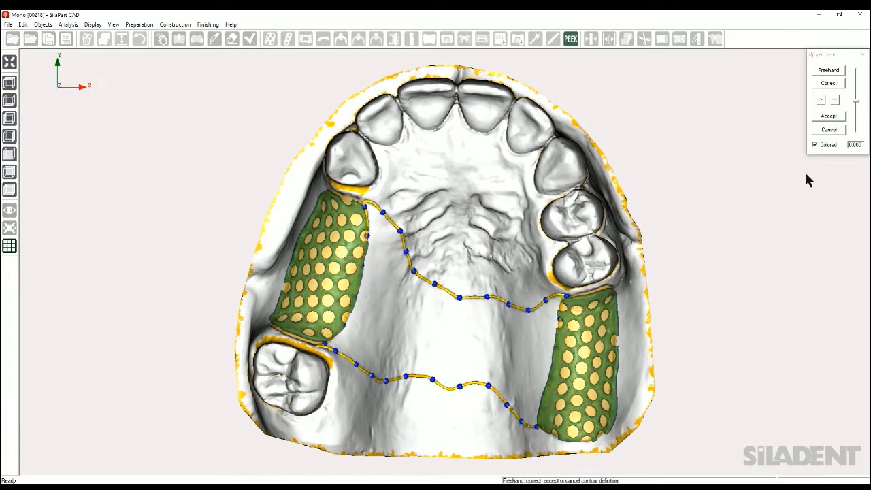
pyautogui.click(828, 116)
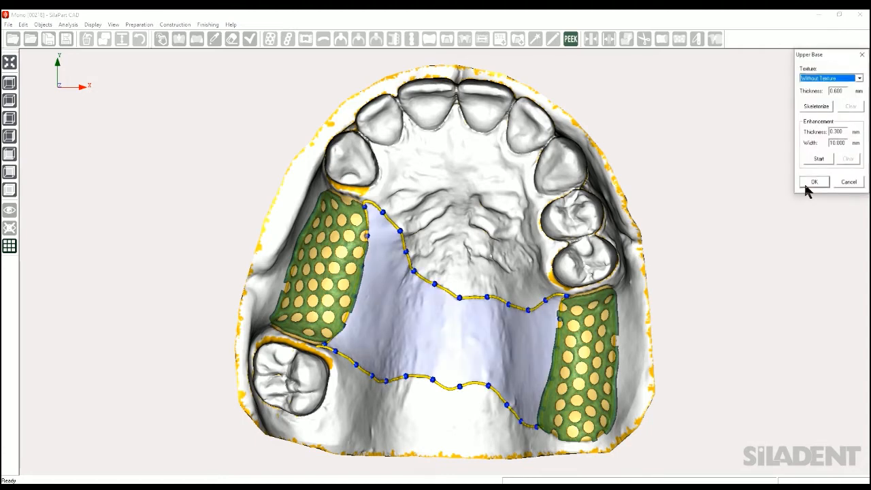
# - Add an enhancement strip to the upper base, 0.3 mm thick and 10 mm wide, along a three-point line between the two retention areas
pyautogui.click(819, 159)
pyautogui.click(827, 70)
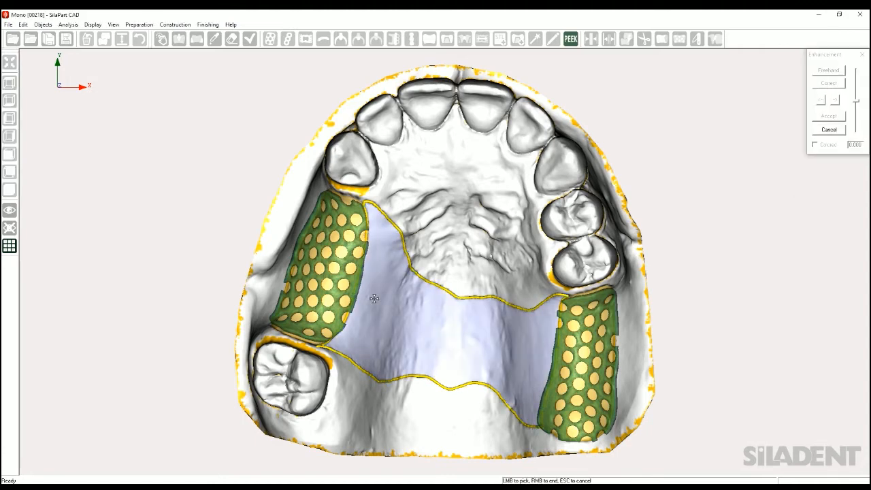
pyautogui.click(360, 292)
pyautogui.click(430, 327)
pyautogui.click(547, 358)
pyautogui.rightClick(547, 358)
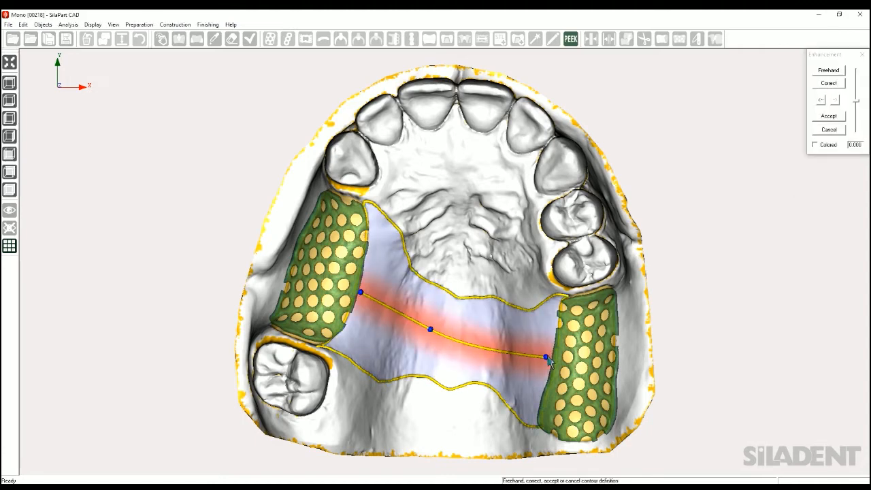
pyautogui.click(829, 117)
# - Give the upper base a surface texture and create it with 0.6 mm thickness
pyautogui.click(859, 79)
pyautogui.click(817, 113)
pyautogui.click(813, 181)
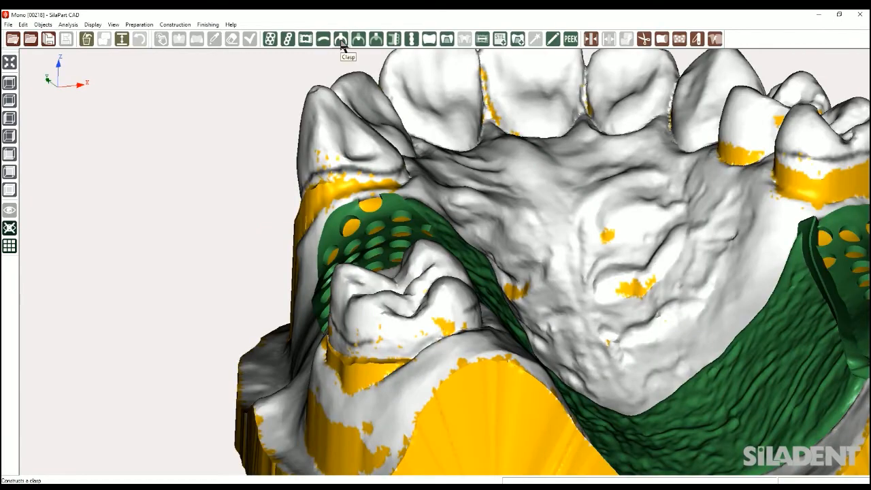
# - Construct a clasp with a freehand contour wrapping around the rear molar from one side to the other
pyautogui.click(342, 42)
pyautogui.click(823, 162)
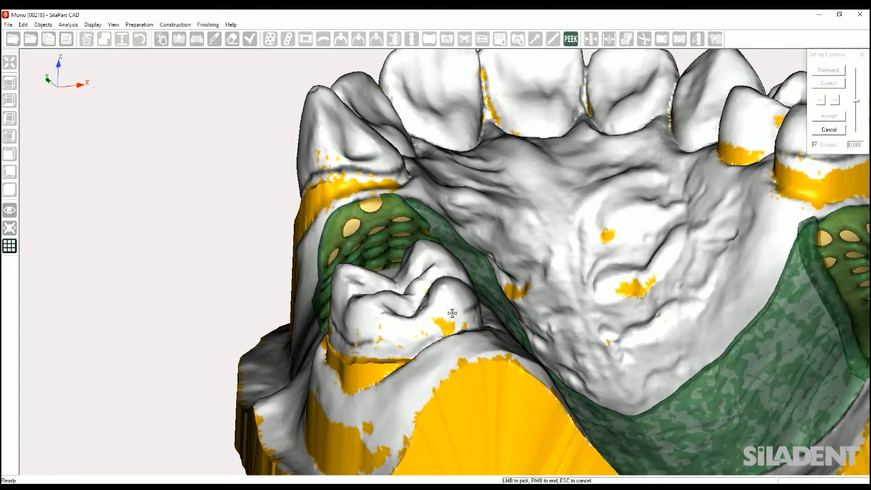
pyautogui.click(369, 343)
pyautogui.click(330, 325)
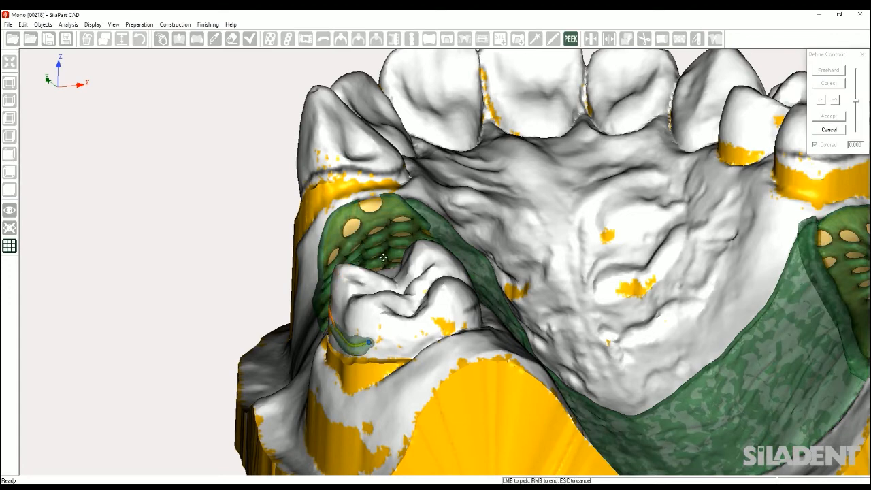
pyautogui.click(468, 309)
pyautogui.rightClick(468, 309)
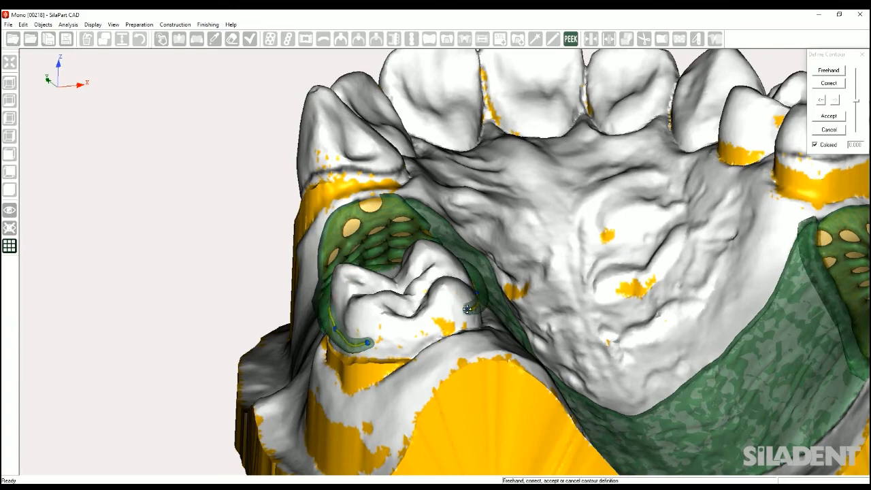
pyautogui.moveTo(392, 407); pyautogui.dragTo(594, 291, button='middle')
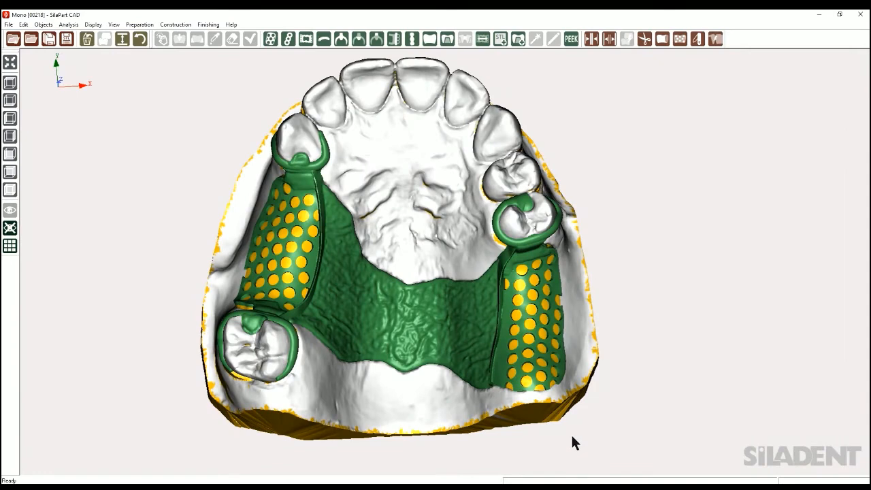
# - Smooth the transitions between the clasp, finishing line and palatal base in Finalize Casting with 80% intensity, reducing the radius from 1.50 mm to 1.30 mm and smaller
pyautogui.click(696, 41)
pyautogui.click(792, 108)
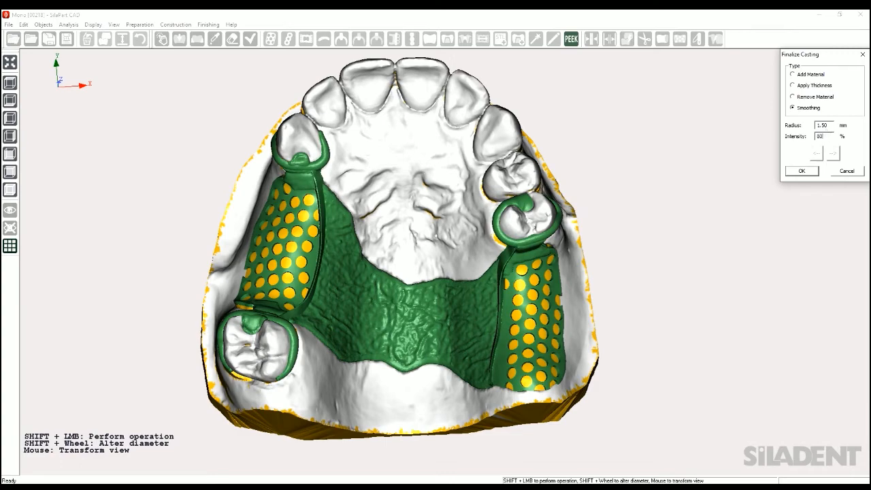
pyautogui.moveTo(676, 376); pyautogui.dragTo(555, 236)
pyautogui.scroll(4, 538, 270)
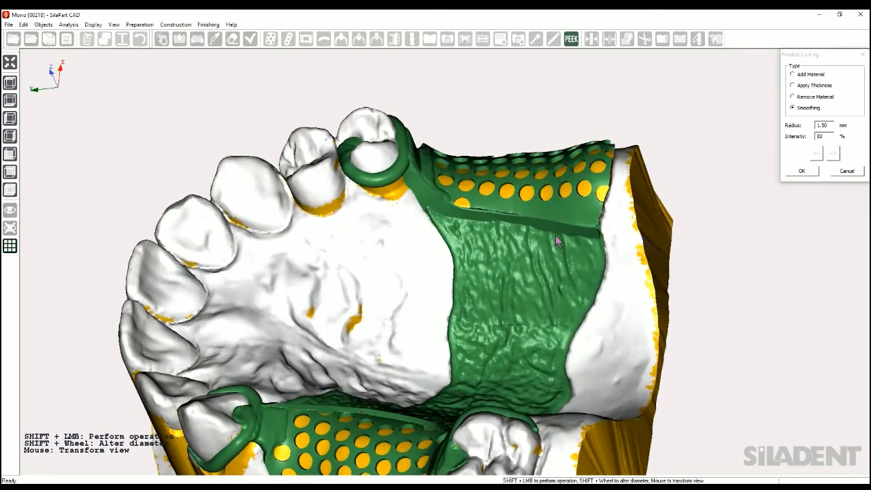
pyautogui.scroll(3, 545, 248)
pyautogui.keyDown('shift'); pyautogui.scroll(-2, 509, 252); pyautogui.keyUp('shift')
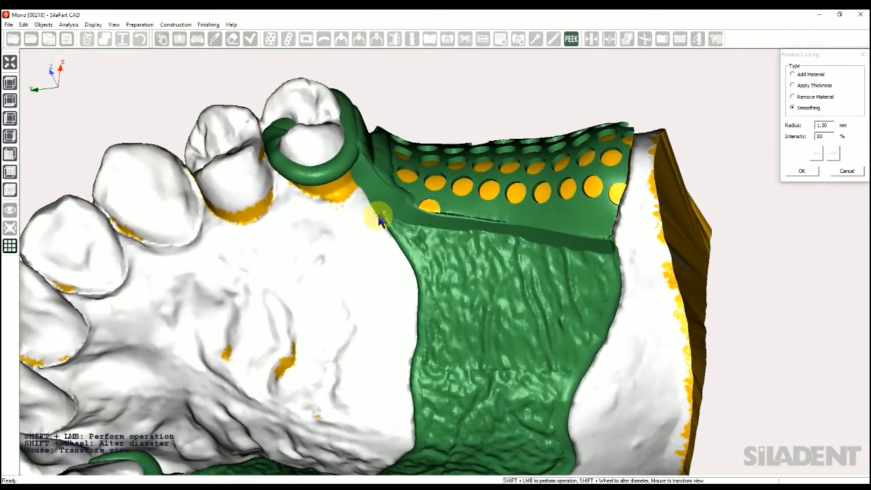
pyautogui.moveTo(530, 247)
pyautogui.keyDown('shift'); pyautogui.mouseDown()
pyautogui.moveTo(602, 270)
pyautogui.moveTo(331, 340)
pyautogui.moveTo(318, 354)
pyautogui.mouseUp(); pyautogui.keyUp('shift')
pyautogui.keyDown('shift'); pyautogui.scroll(-3, 359, 155); pyautogui.keyUp('shift')
pyautogui.moveTo(358, 154)
pyautogui.keyDown('shift'); pyautogui.mouseDown()
pyautogui.moveTo(358, 189)
pyautogui.moveTo(398, 183)
pyautogui.moveTo(391, 215)
pyautogui.mouseUp(); pyautogui.keyUp('shift')
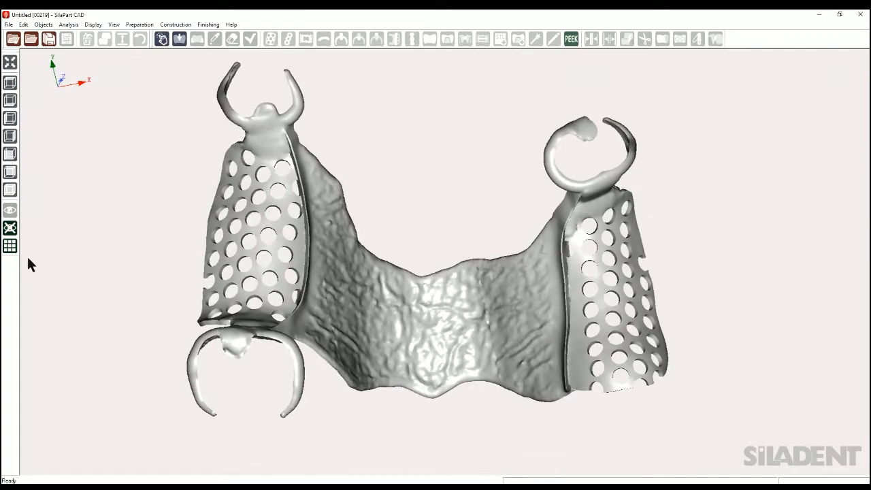
pyautogui.moveTo(26, 254); pyautogui.dragTo(865, 296)
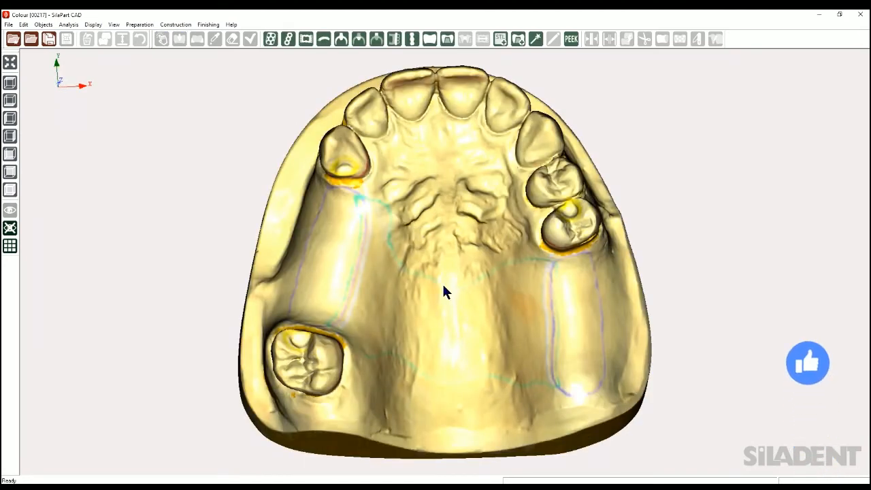
# - On the coloured scan, create a textured Upper Base 0.6 mm thick from a closed contour following the drawn green palatal lines
pyautogui.moveTo(444, 286); pyautogui.dragTo(438, 311)
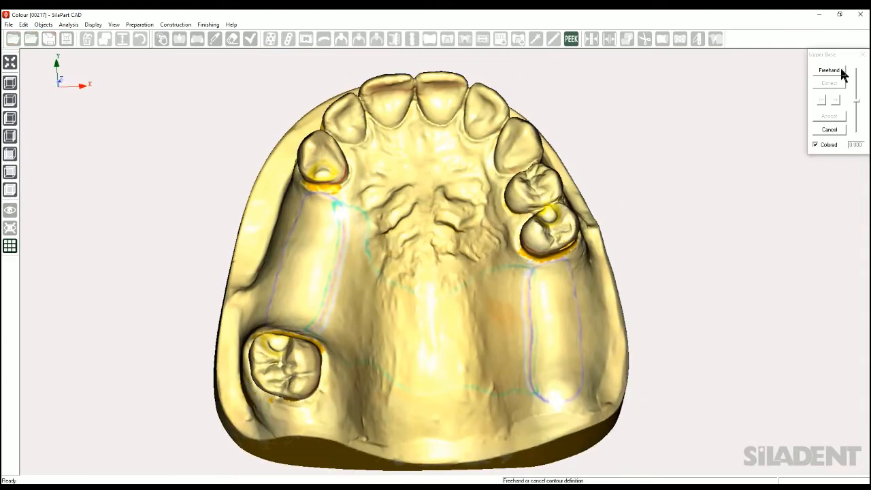
pyautogui.click(830, 71)
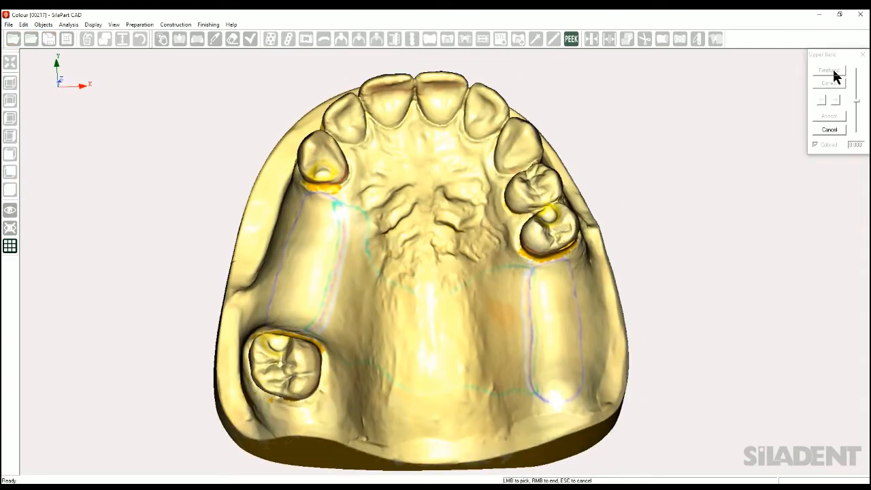
pyautogui.rightClick(521, 272)
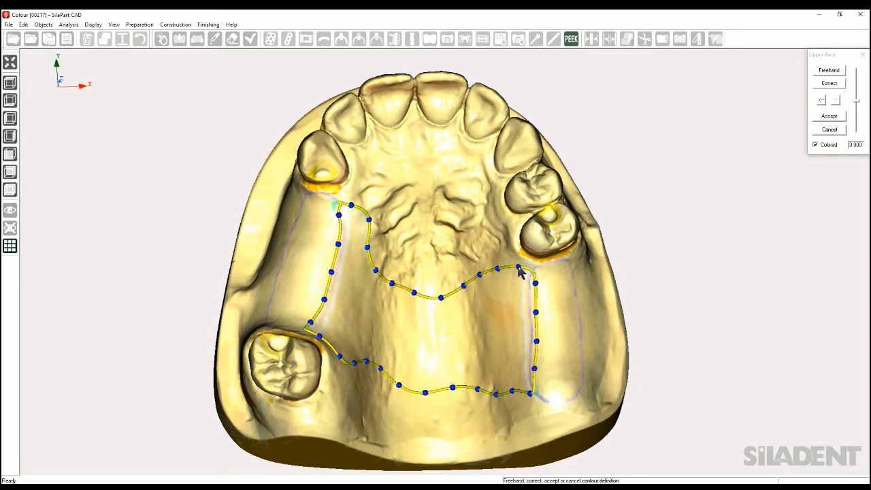
pyautogui.click(828, 118)
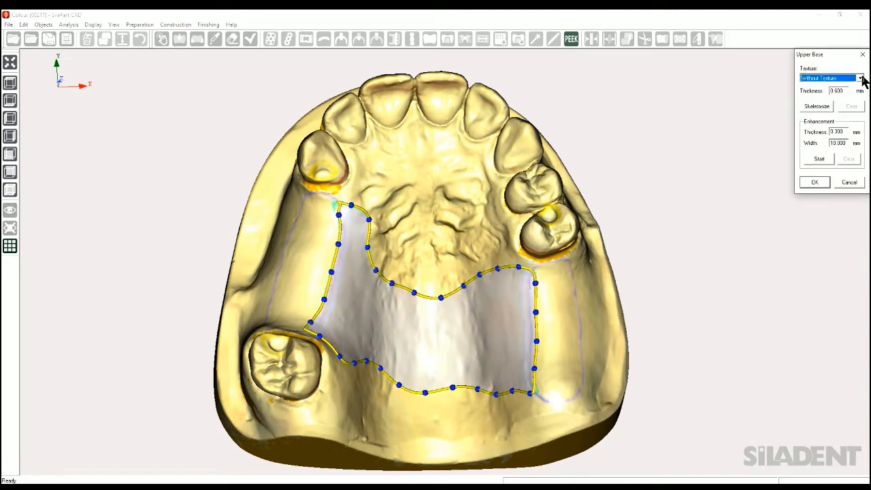
pyautogui.click(860, 78)
pyautogui.click(819, 105)
pyautogui.click(815, 183)
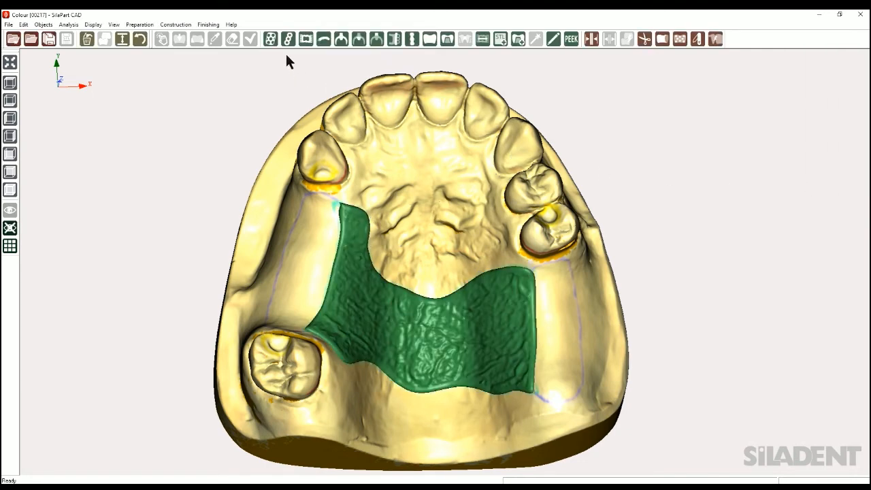
# - Create a retention area inside the violet saddle outline behind the premolars, with rotated 2 mm circular holes, 0.5 mm offset and 0.6 mm thickness
pyautogui.click(271, 39)
pyautogui.click(828, 71)
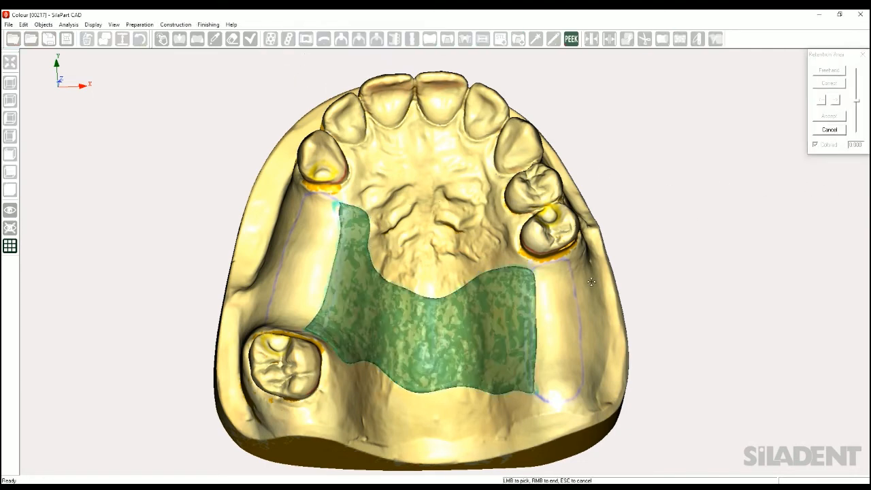
pyautogui.rightClick(569, 263)
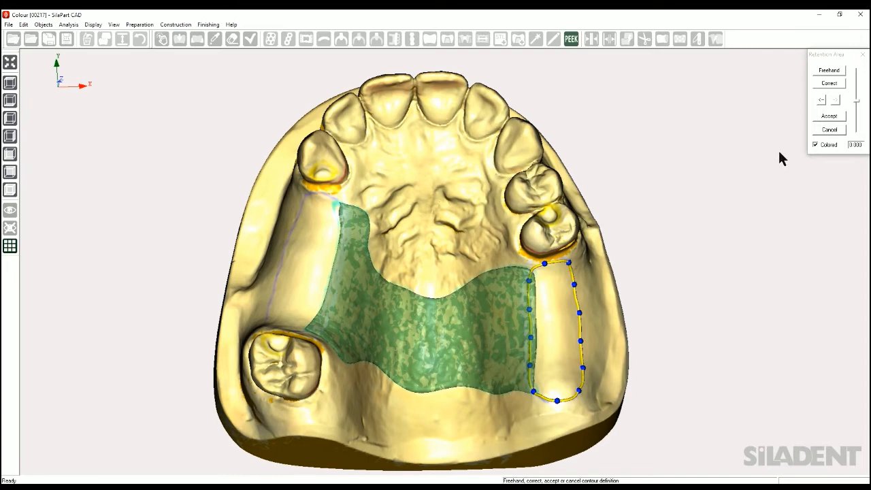
pyautogui.click(829, 116)
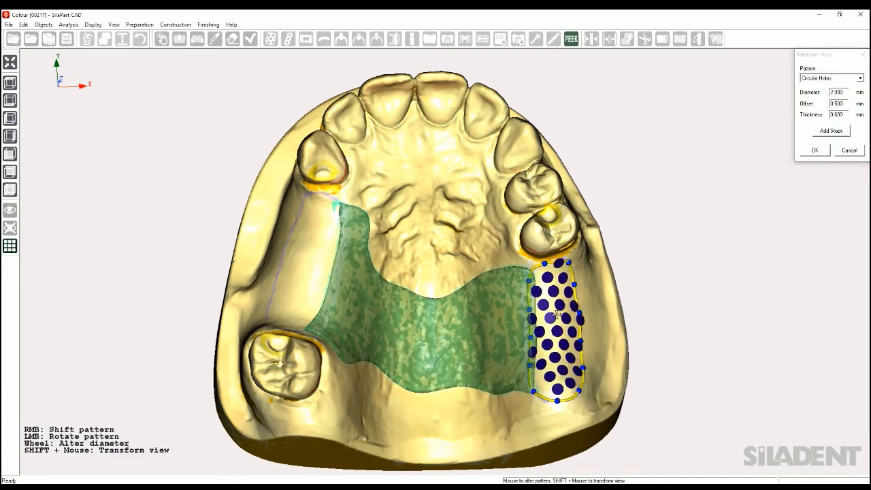
pyautogui.moveTo(557, 314); pyautogui.dragTo(552, 320)
pyautogui.click(813, 150)
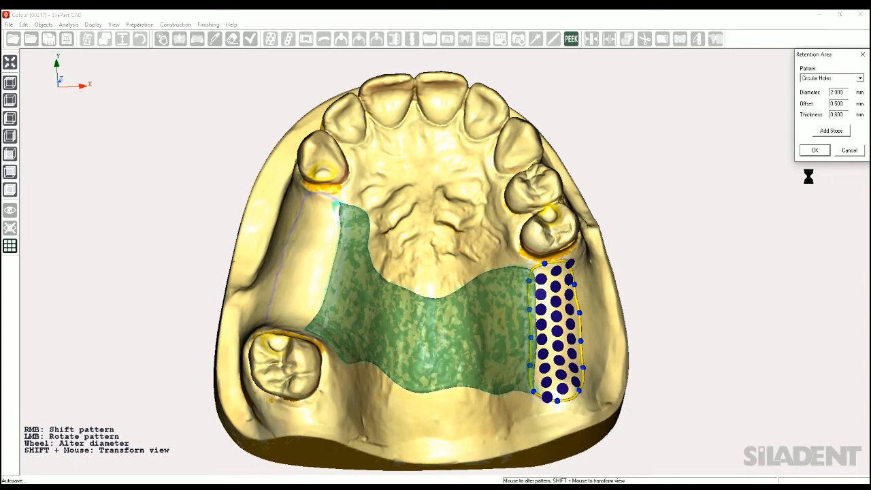
# - Start a clasp on the rear molar and place its contour on the drawn red line
pyautogui.moveTo(510, 384); pyautogui.dragTo(466, 302, button='middle')
pyautogui.scroll(5, 466, 302)
pyautogui.moveTo(504, 365); pyautogui.dragTo(520, 327, button='middle')
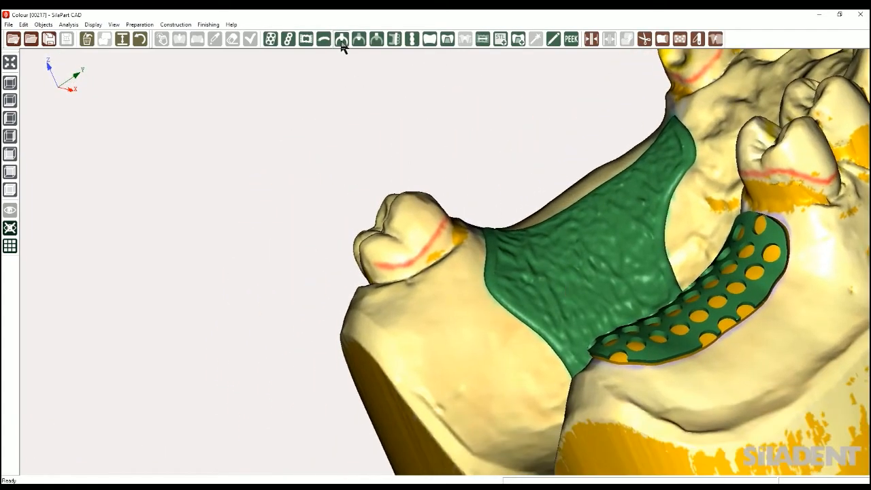
pyautogui.click(341, 40)
pyautogui.click(842, 167)
pyautogui.click(829, 71)
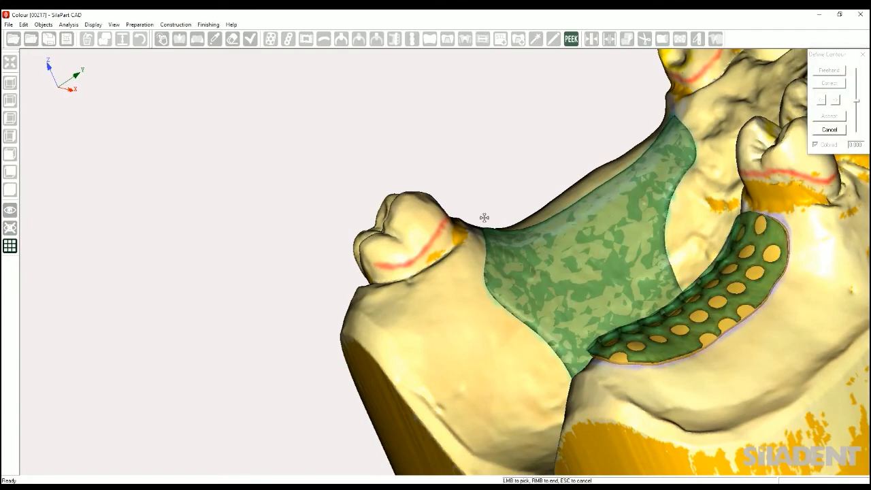
pyautogui.click(436, 234)
pyautogui.moveTo(527, 220); pyautogui.dragTo(507, 245, button='middle')
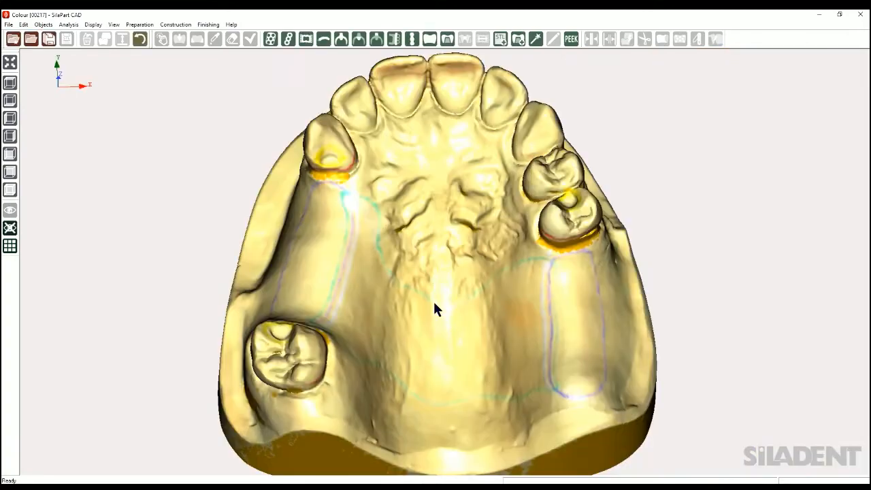
# - Enable the Clasp / UK Retention marking colour and set it to red
pyautogui.moveTo(434, 301); pyautogui.dragTo(374, 288, button='middle')
pyautogui.scroll(5, 443, 284)
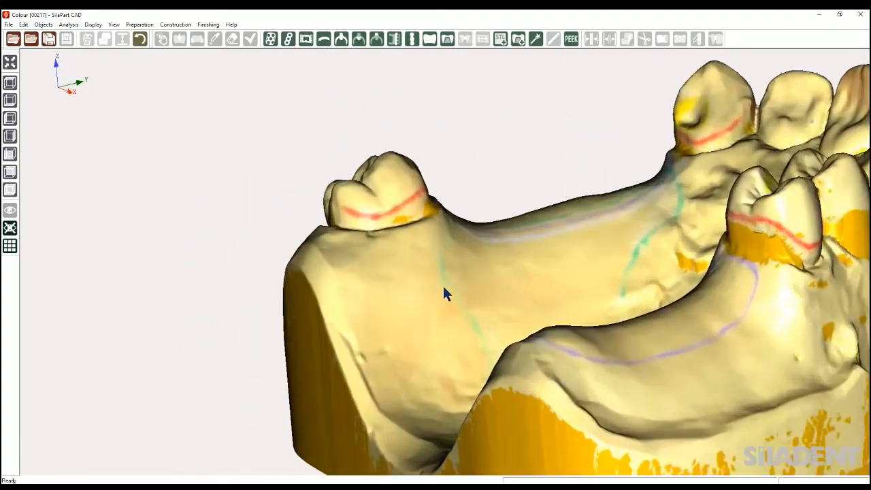
pyautogui.click(113, 24)
pyautogui.click(142, 66)
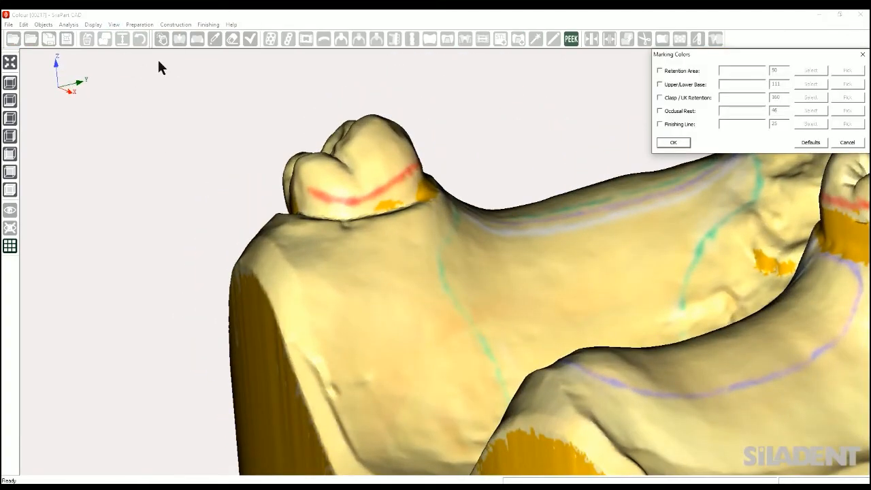
pyautogui.click(659, 98)
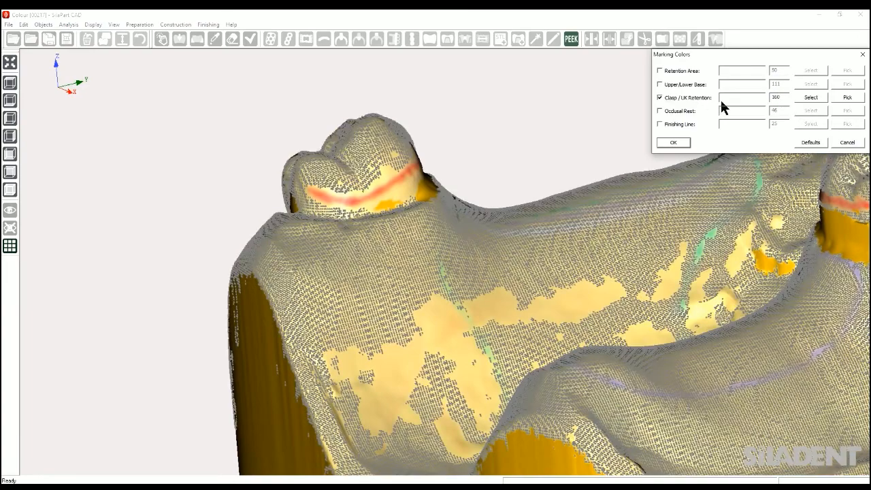
pyautogui.click(811, 97)
pyautogui.click(782, 89)
pyautogui.click(787, 190)
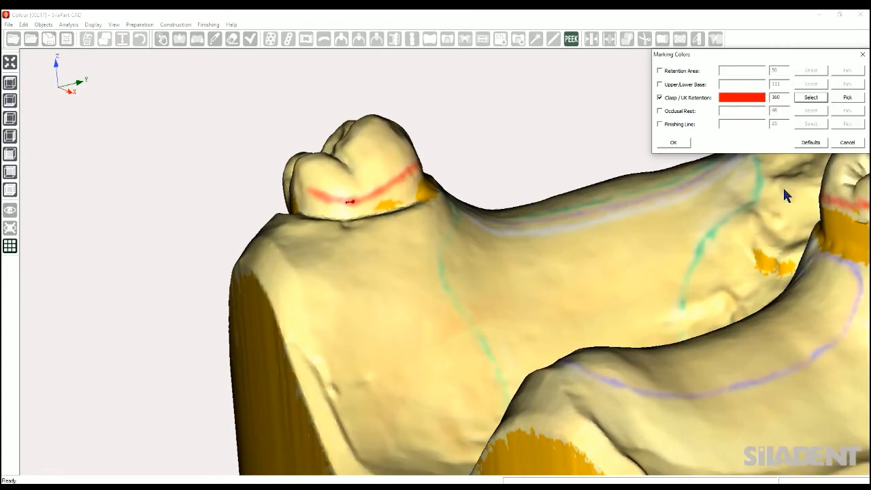
# - Take the Clasp / UK Retention marking colour from the red line drawn on the molar and accept the marking colours
pyautogui.click(847, 98)
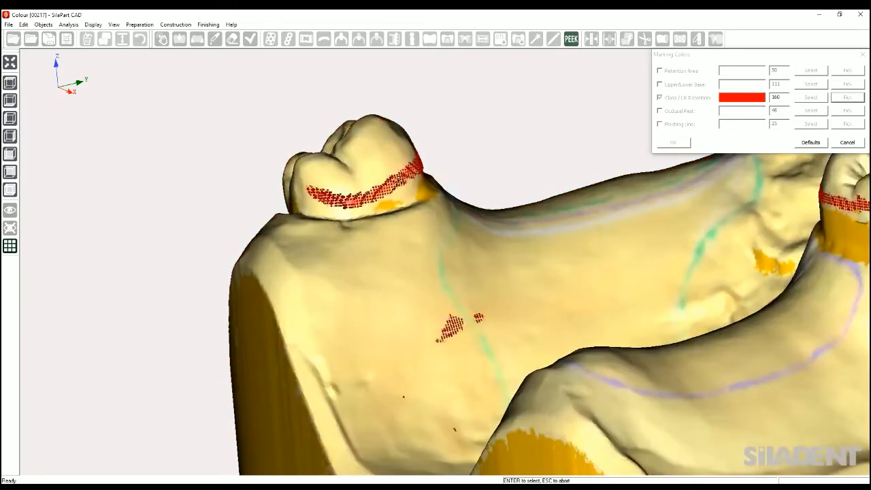
pyautogui.click(398, 176)
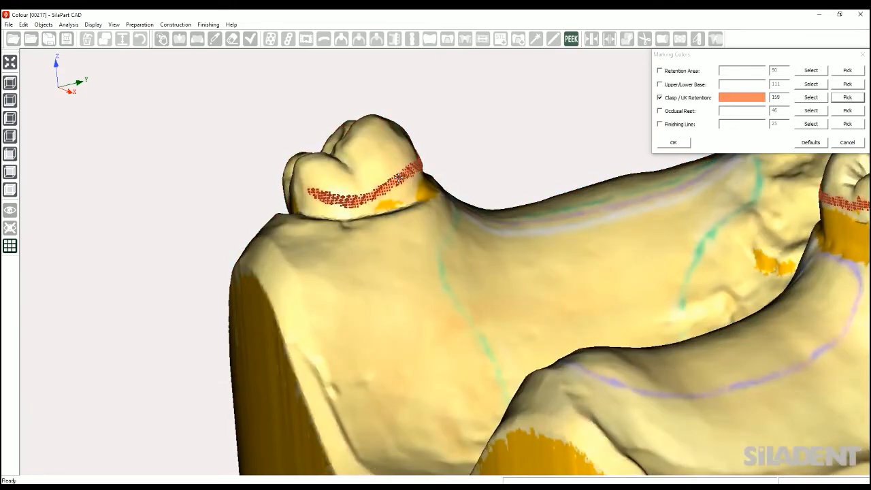
pyautogui.click(674, 143)
pyautogui.click(10, 62)
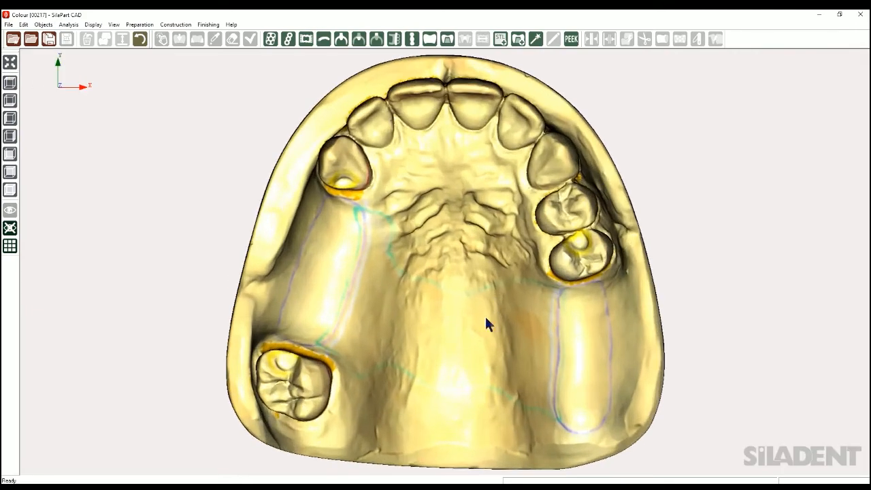
pyautogui.moveTo(486, 316); pyautogui.dragTo(468, 230, button='middle')
pyautogui.click(535, 39)
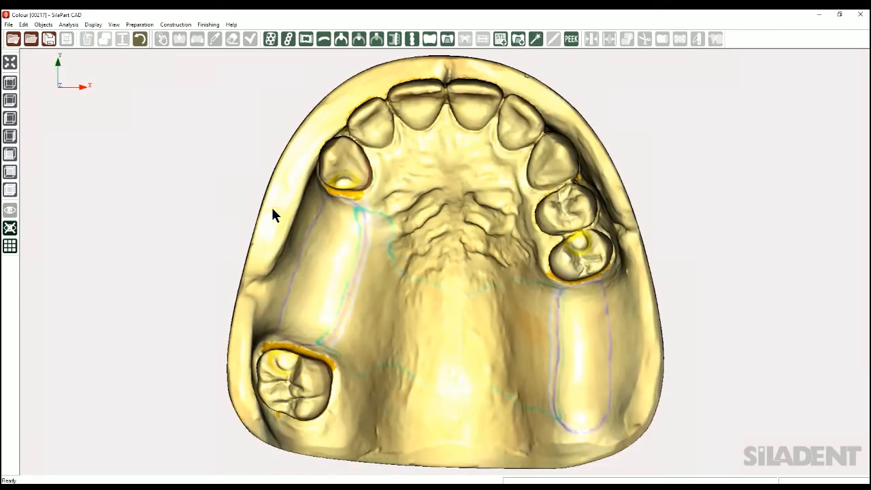
# - In the marking colours, turn off Clasp / UK Retention, enable Retention Area and set its colour to blue
pyautogui.click(114, 24)
pyautogui.click(130, 65)
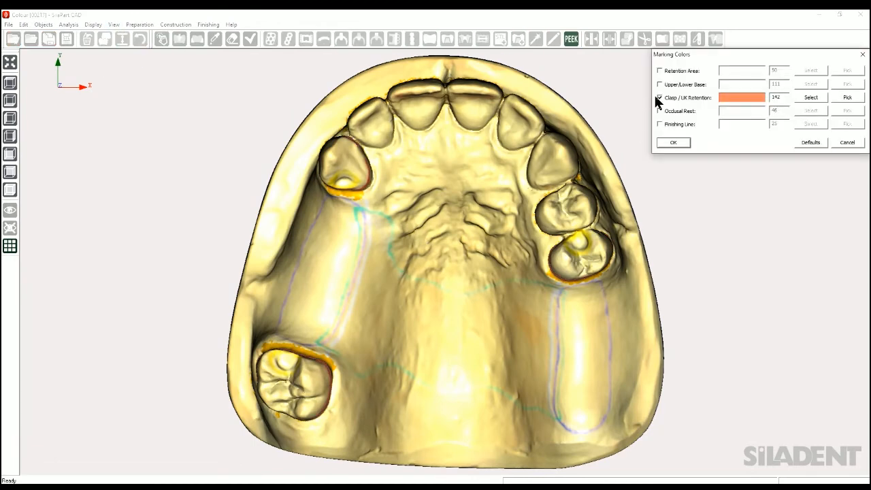
pyautogui.click(660, 70)
pyautogui.click(810, 70)
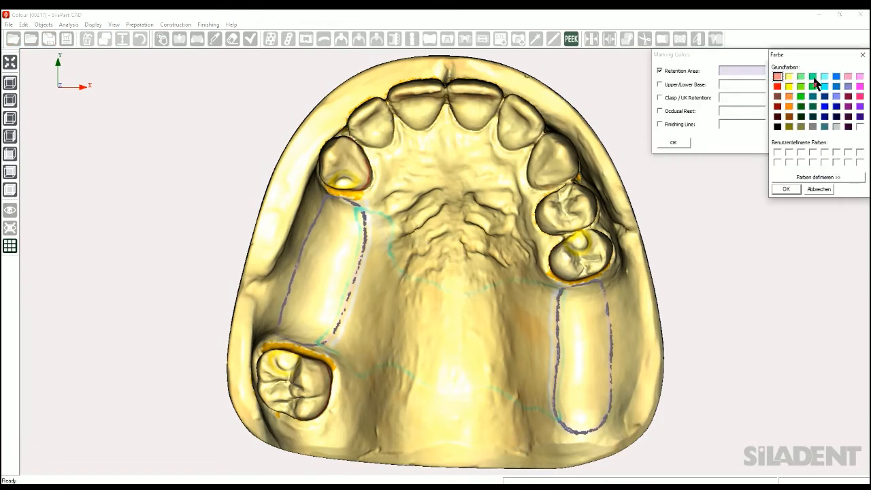
pyautogui.click(839, 86)
pyautogui.click(787, 187)
# - Take the Retention Area marking colour from the drawn blue saddle outline on the jaw and accept the marking colours
pyautogui.click(847, 70)
pyautogui.click(611, 335)
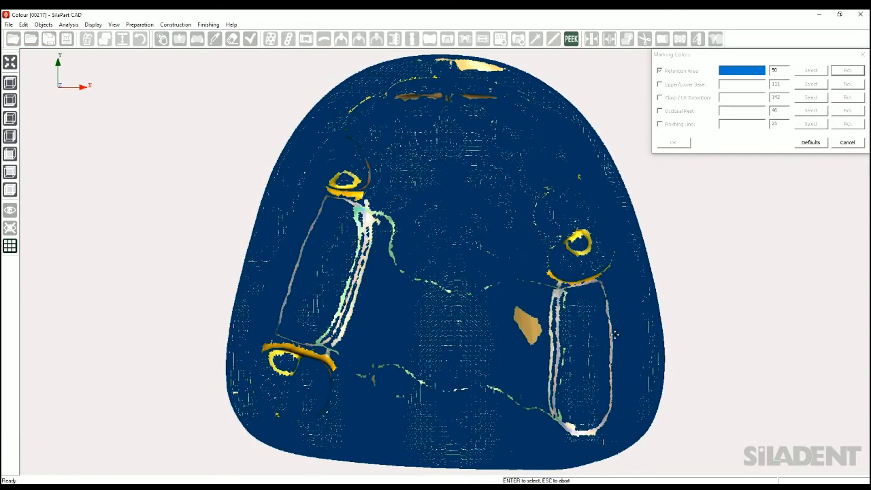
pyautogui.press('Return')
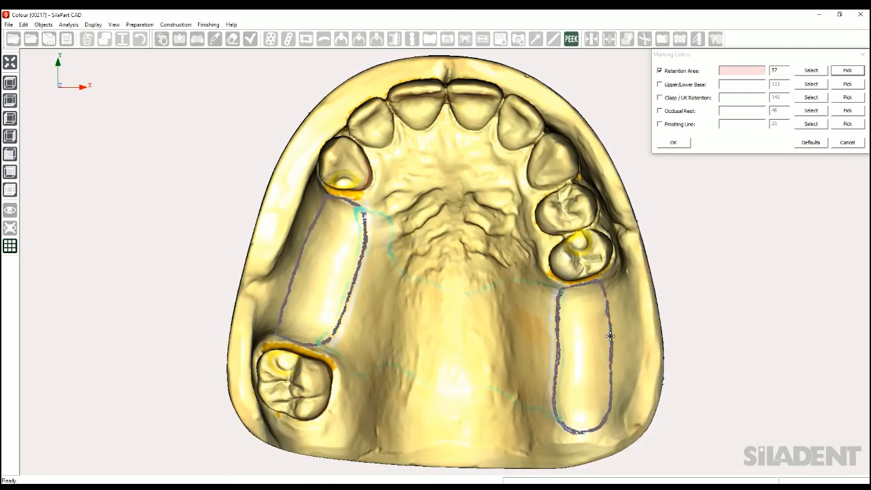
pyautogui.click(671, 143)
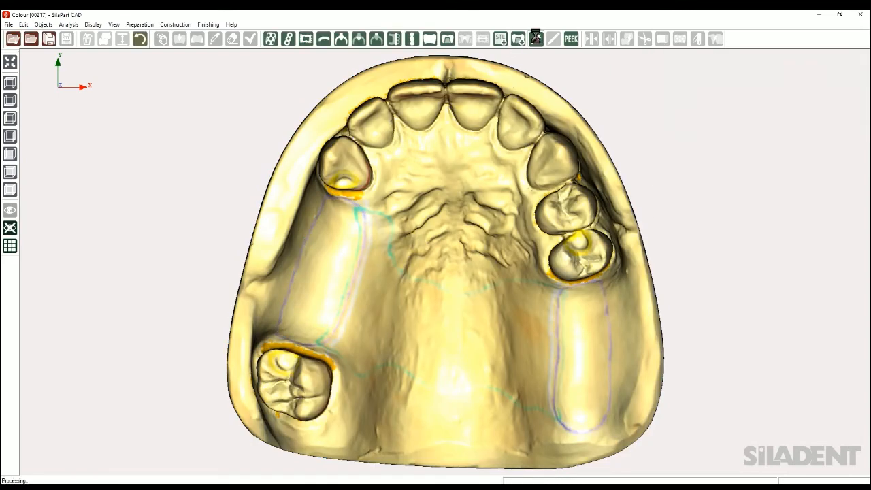
# - Enable the Retention Area, Upper/Lower Base, Clasp / UK Retention, Occlusal Rest and Finishing Line marking colours and accept them
pyautogui.click(536, 39)
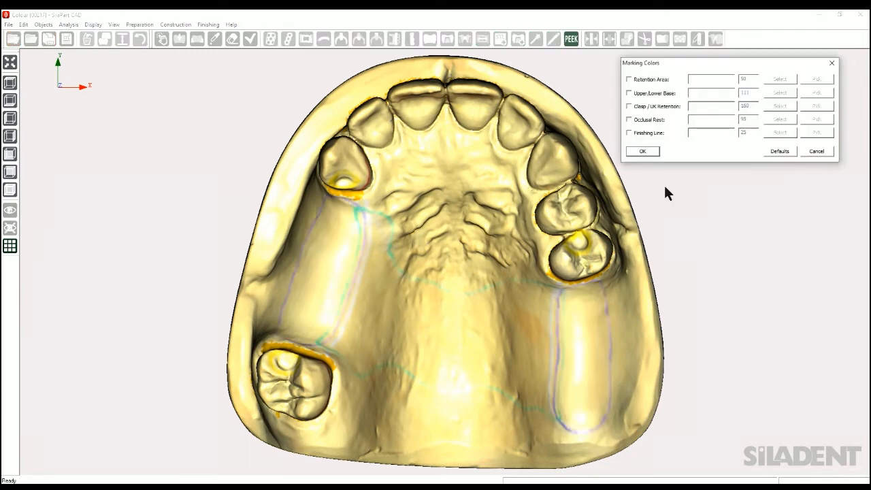
pyautogui.click(629, 79)
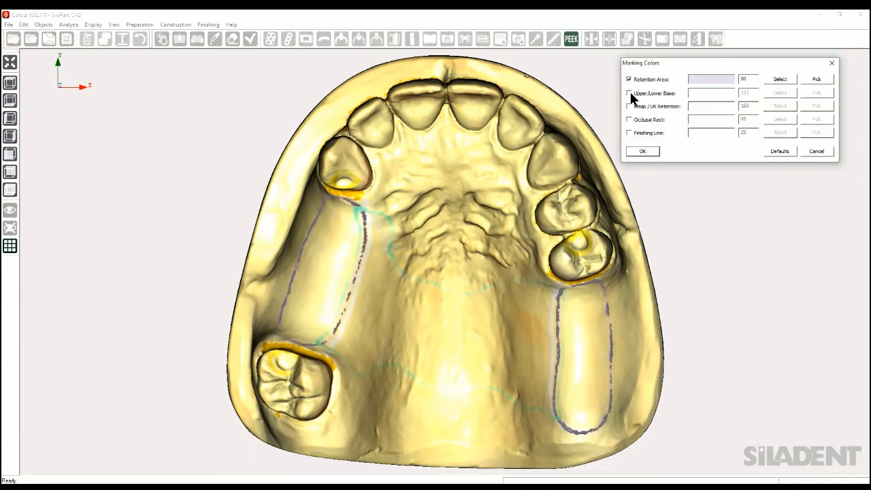
pyautogui.click(629, 94)
pyautogui.click(629, 107)
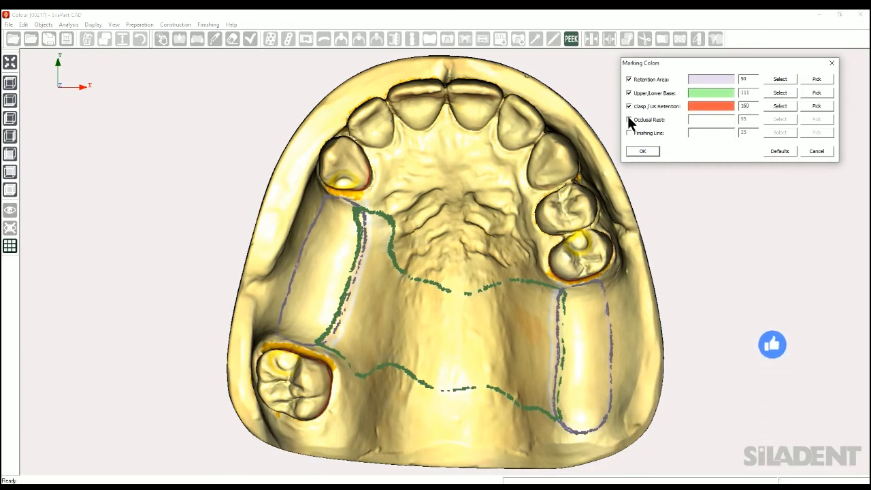
pyautogui.click(628, 120)
pyautogui.click(628, 133)
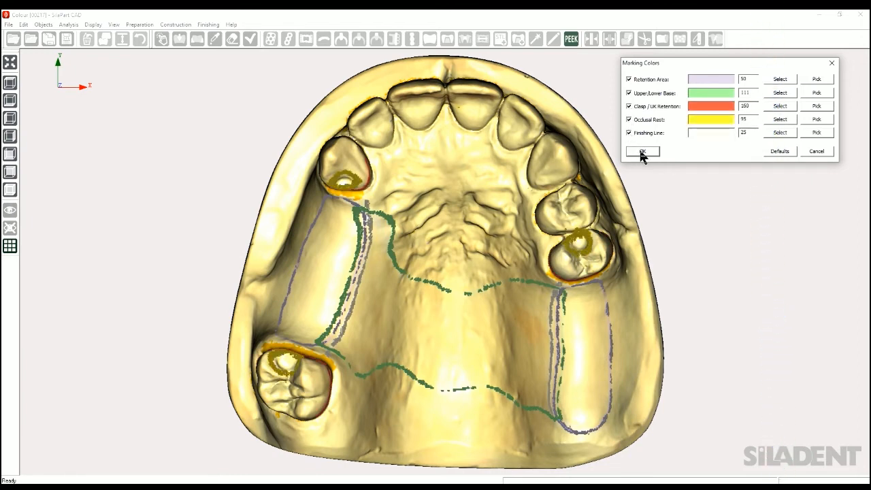
pyautogui.click(643, 152)
# - Edit the canine's occlusal rest, reshaping its contour so it reaches into the clasp, and accept it
pyautogui.moveTo(457, 316); pyautogui.dragTo(414, 203, button='right')
pyautogui.moveTo(415, 206); pyautogui.dragTo(457, 265, button='middle')
pyautogui.scroll(5, 457, 265)
pyautogui.click(553, 39)
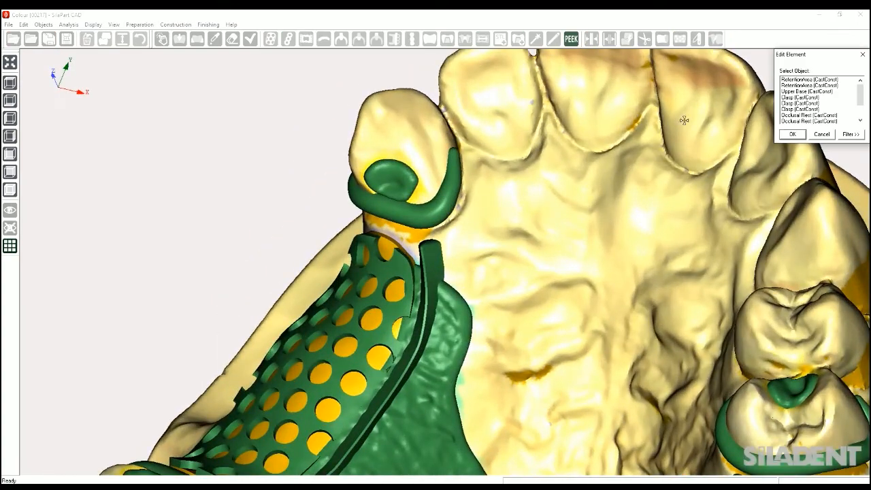
pyautogui.click(399, 185)
pyautogui.click(792, 134)
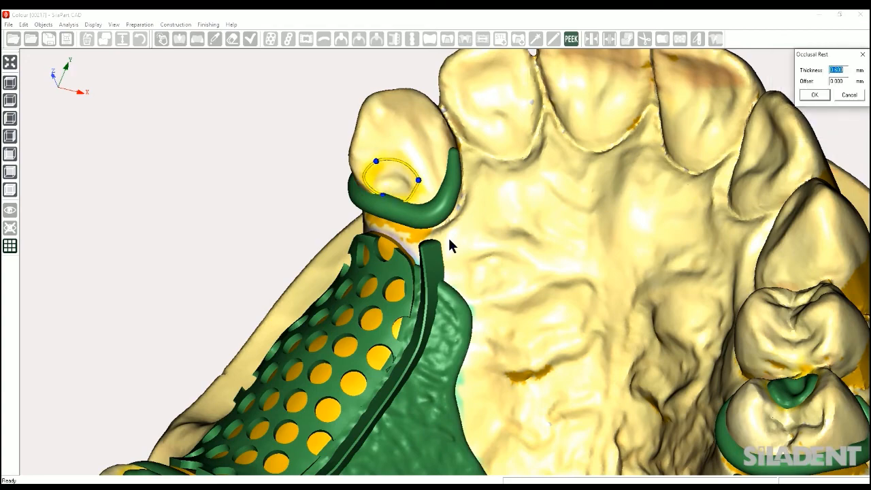
pyautogui.moveTo(399, 203); pyautogui.dragTo(407, 209)
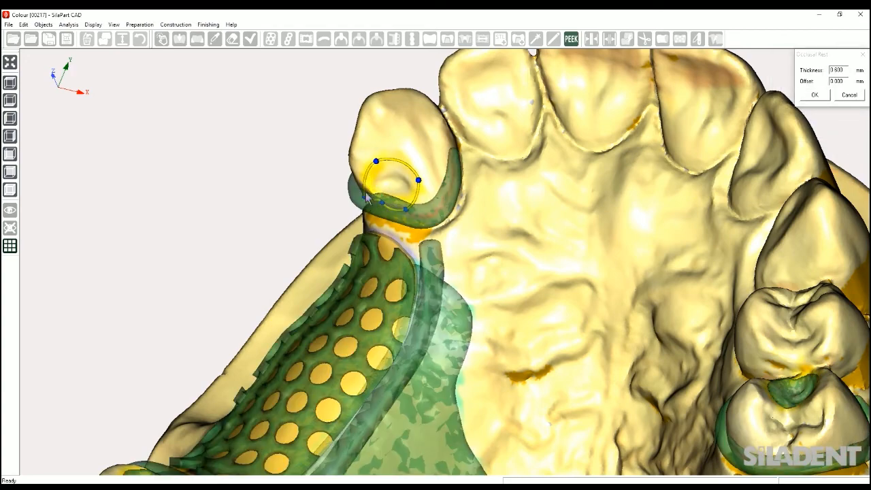
pyautogui.moveTo(418, 181); pyautogui.dragTo(412, 181)
pyautogui.click(810, 97)
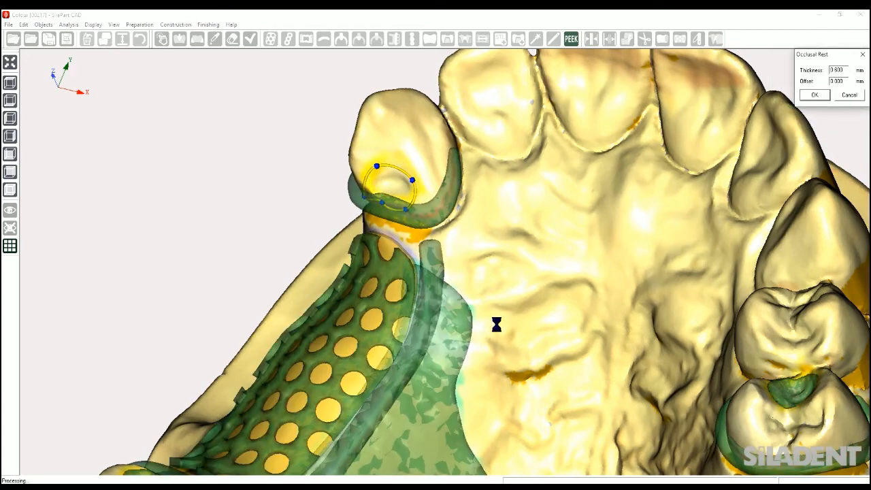
# - Edit the finish line beside the perforated retention area, extending its front end to the canine clasp, and accept it
pyautogui.click(554, 39)
pyautogui.click(429, 273)
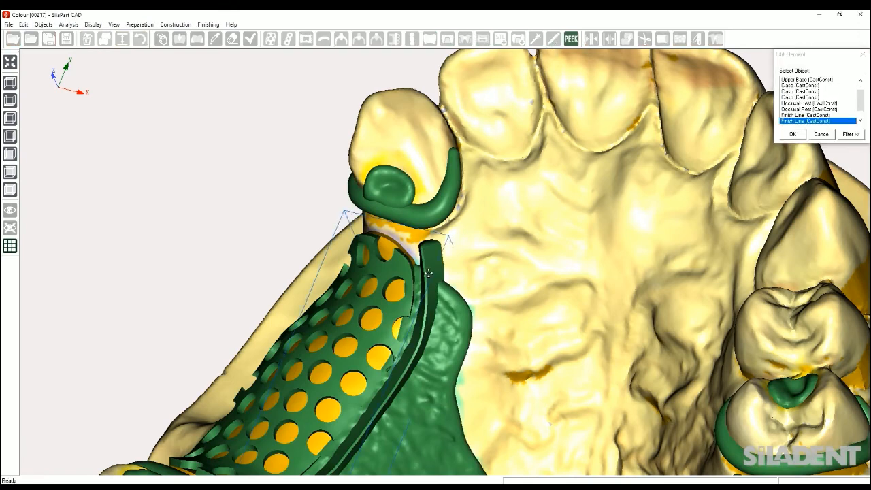
pyautogui.click(791, 134)
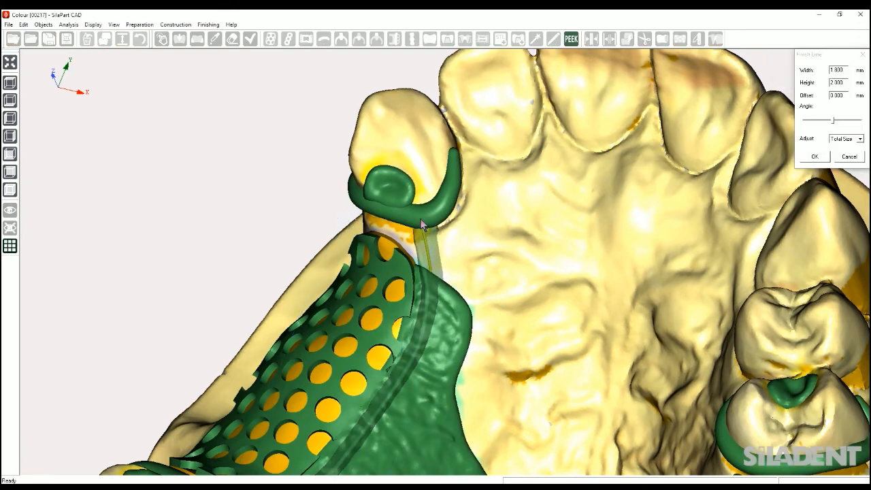
pyautogui.click(815, 156)
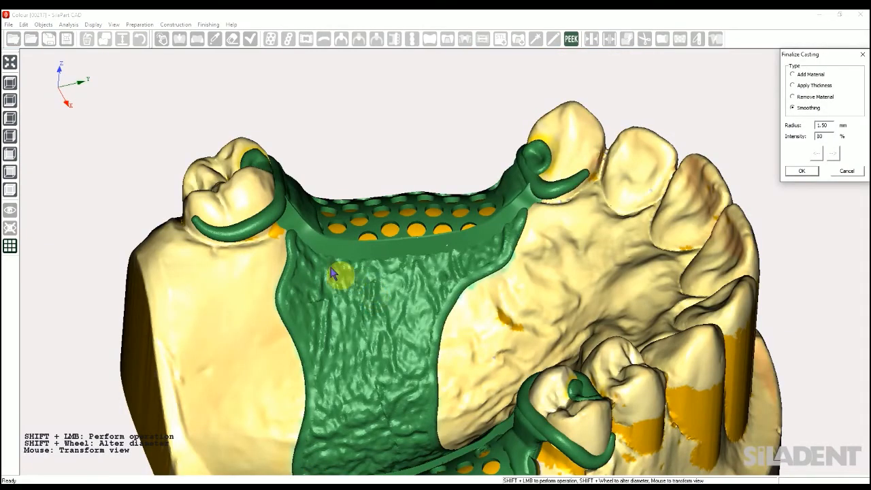
# - Smooth the casting along the junction between the perforated retention area and the palatal base with a 1.50 mm radius
pyautogui.moveTo(289, 245)
pyautogui.keyDown('shift'); pyautogui.mouseDown()
pyautogui.moveTo(361, 273)
pyautogui.moveTo(477, 247)
pyautogui.moveTo(521, 220)
pyautogui.moveTo(509, 268)
pyautogui.moveTo(528, 332)
pyautogui.moveTo(424, 202)
pyautogui.moveTo(420, 256)
pyautogui.mouseUp(); pyautogui.keyUp('shift')
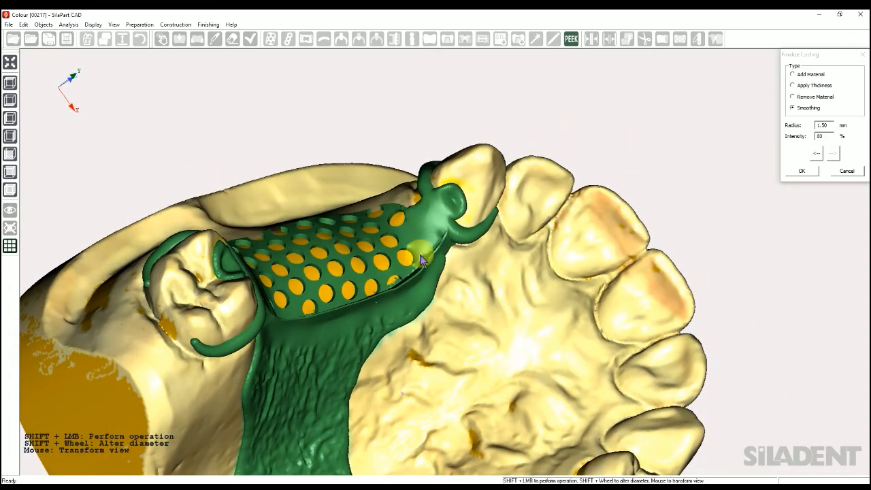